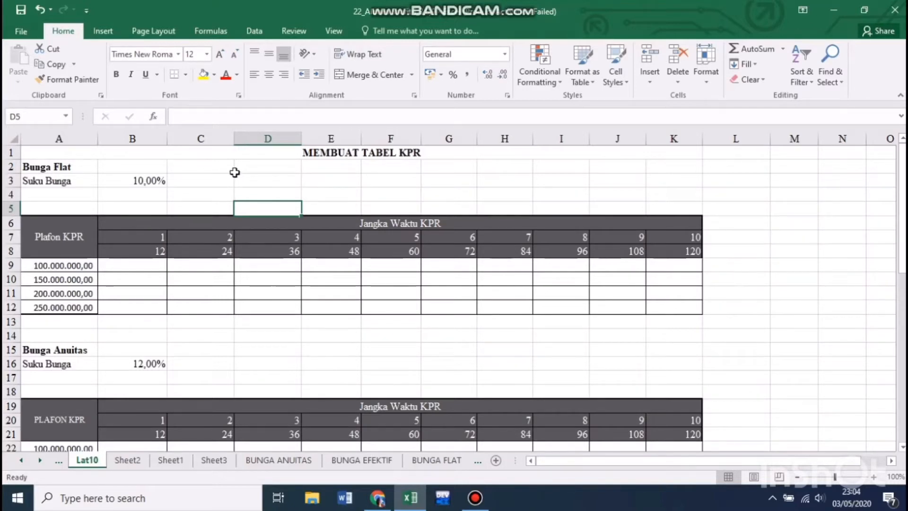
# - Start the flat-rate installment formula in B9 with the monthly interest part, =($B$3/12*$A9)+
pyautogui.click(150, 266)
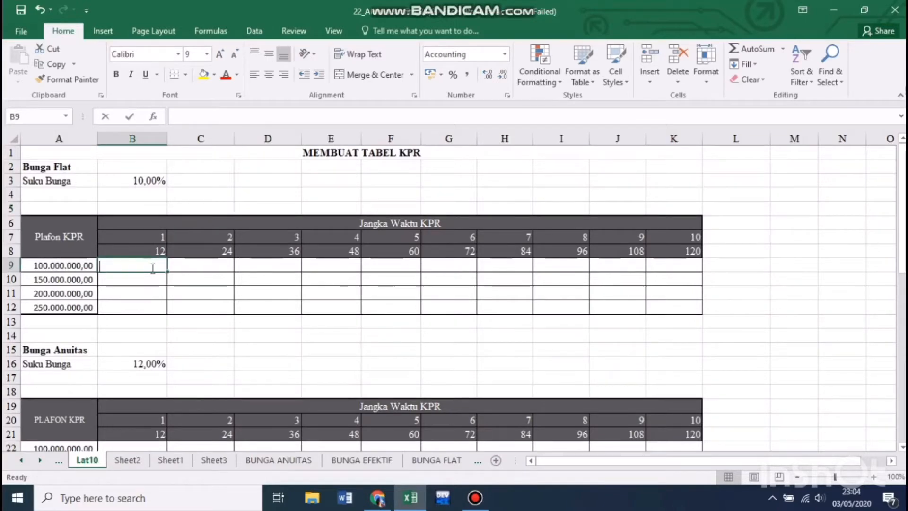
pyautogui.write('=(')
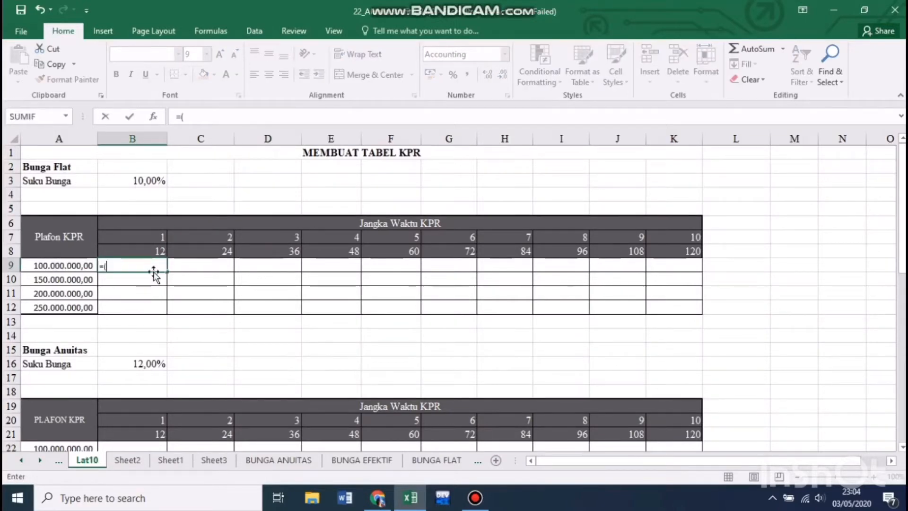
pyautogui.click(124, 182)
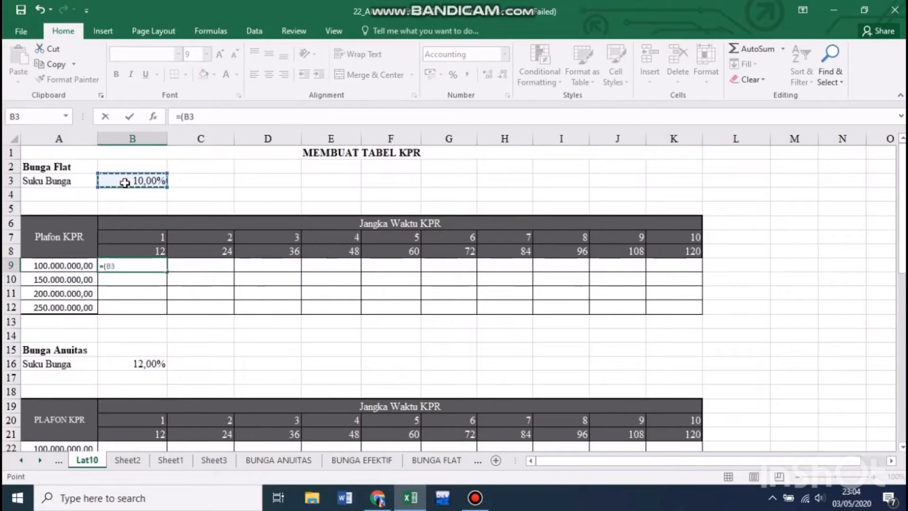
pyautogui.press('F4')
pyautogui.write('/')
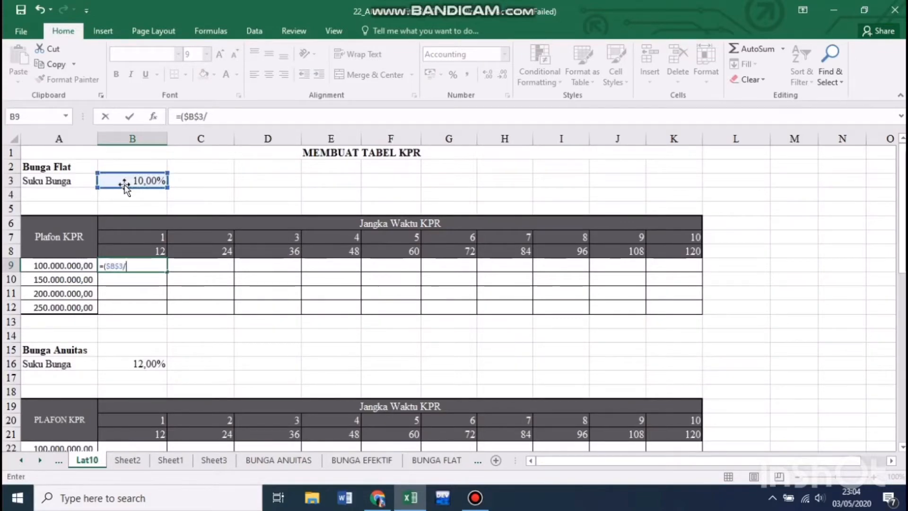
pyautogui.write('12(')
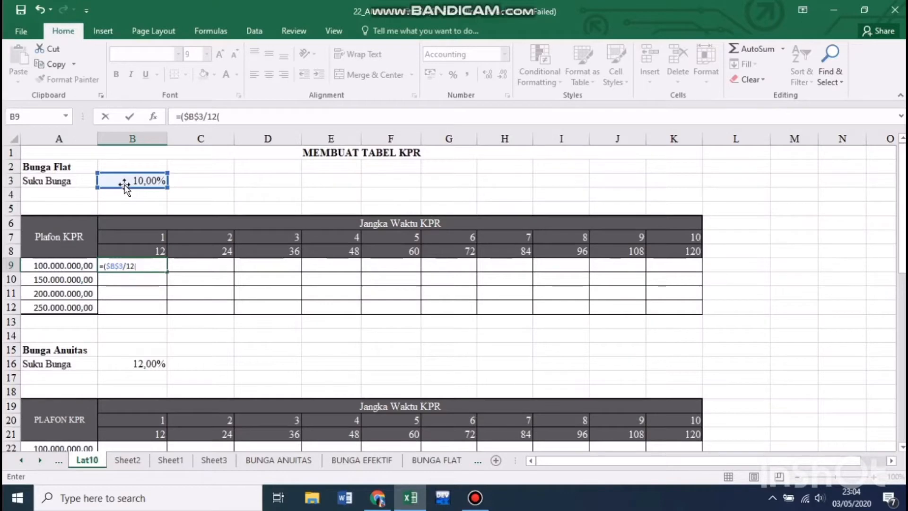
pyautogui.press('BackSpace')
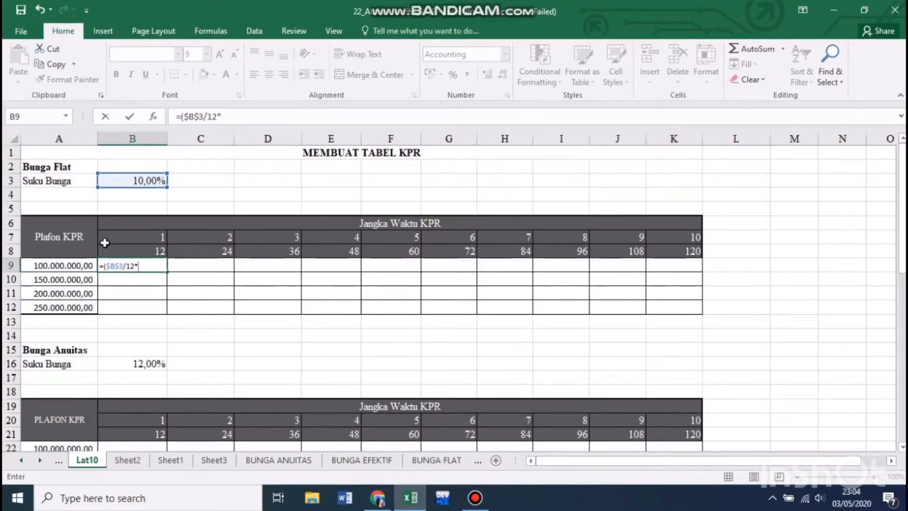
pyautogui.click(90, 263)
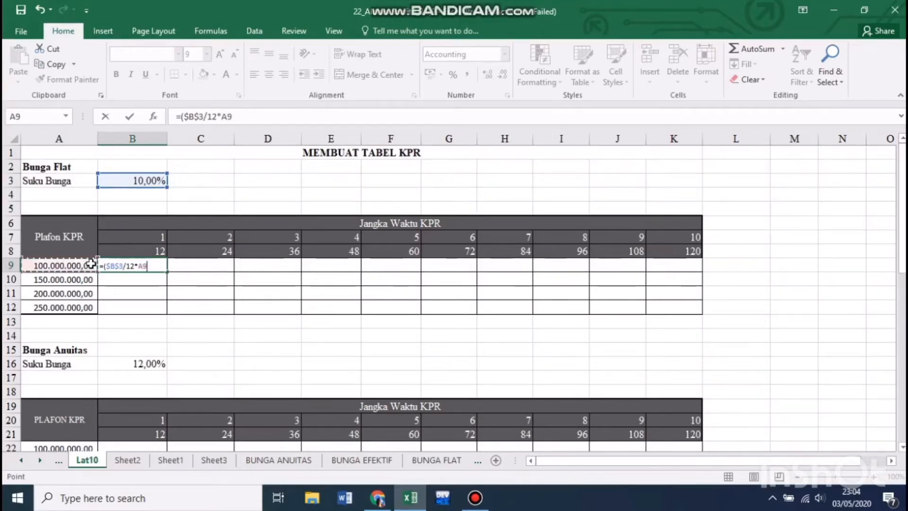
pyautogui.press('F4')
pyautogui.press('F4')
pyautogui.press('F4')
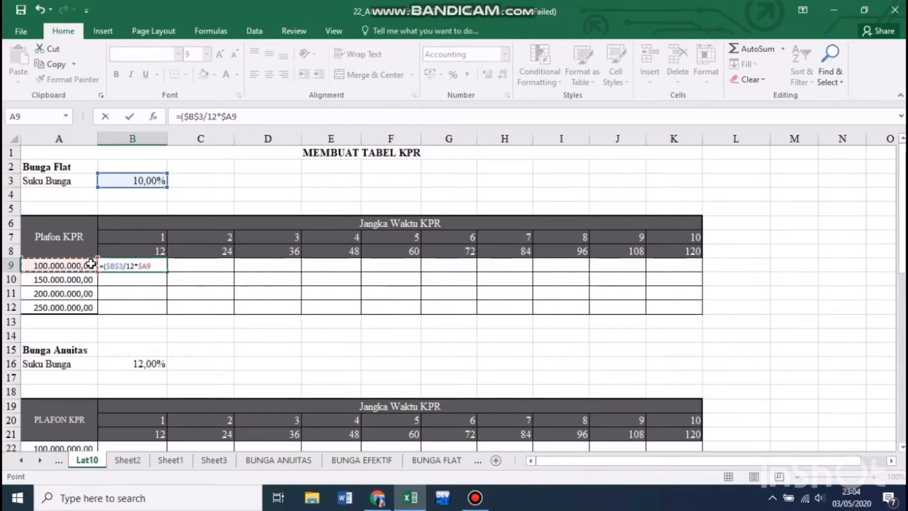
pyautogui.write(')+')
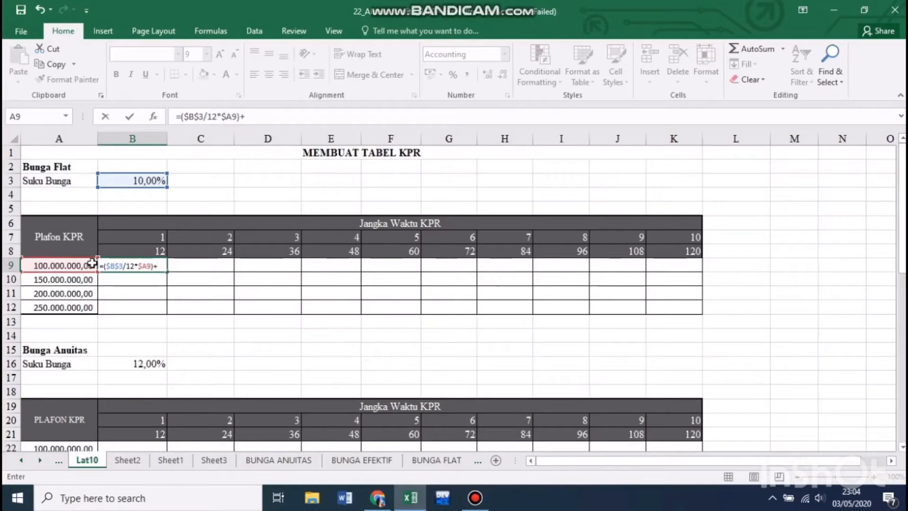
# - Complete the formula in B9 by adding the monthly principal part, $A9/B$8
pyautogui.click(76, 264)
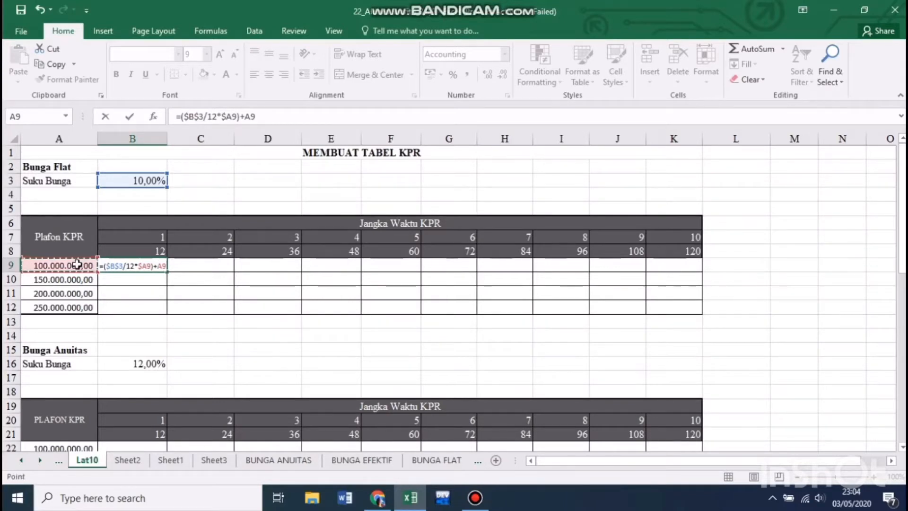
pyautogui.press('F4')
pyautogui.press('F4')
pyautogui.press('F4')
pyautogui.write('/')
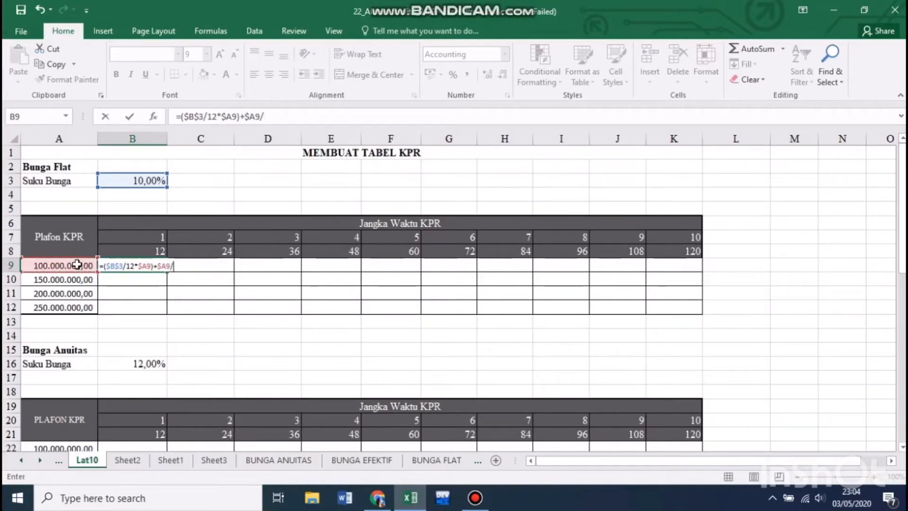
pyautogui.click(134, 248)
pyautogui.press('F4')
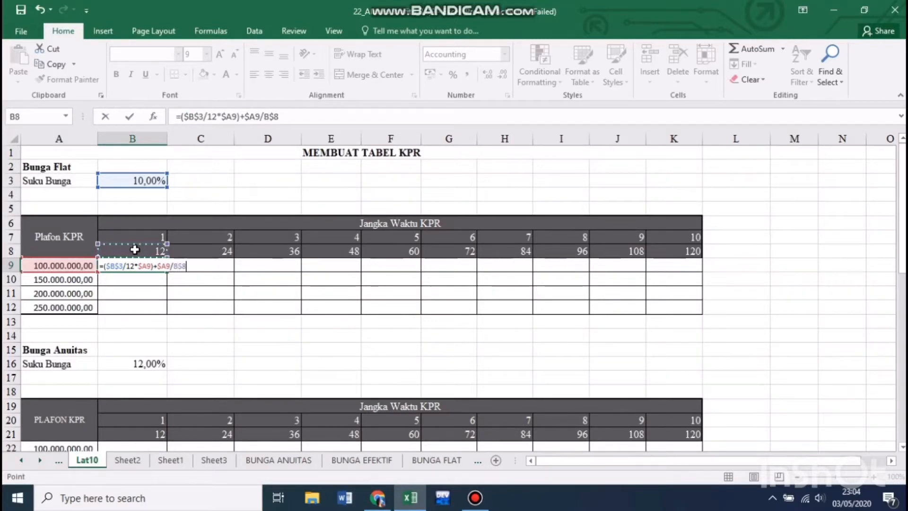
pyautogui.press('Return')
# - Fill the B9 formula across the whole flat-rate table, covering B9:K12
pyautogui.click(152, 266)
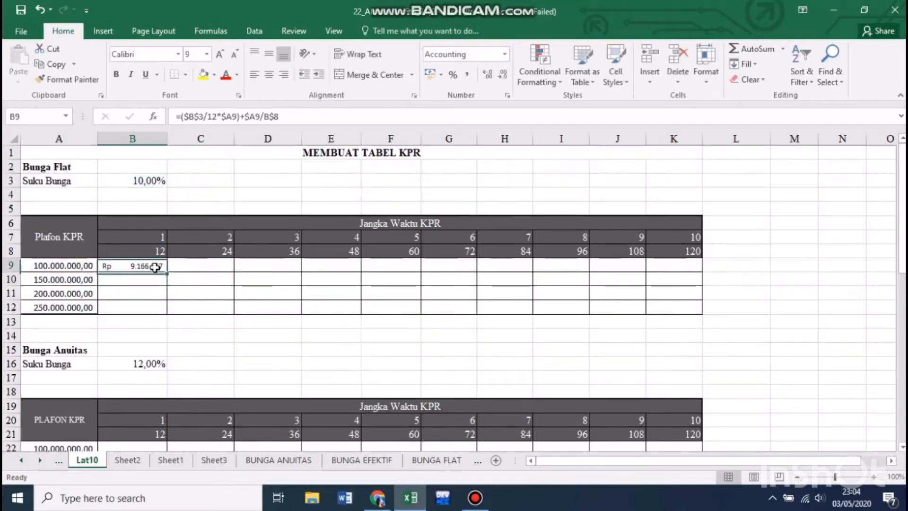
pyautogui.moveTo(168, 270); pyautogui.dragTo(689, 331)
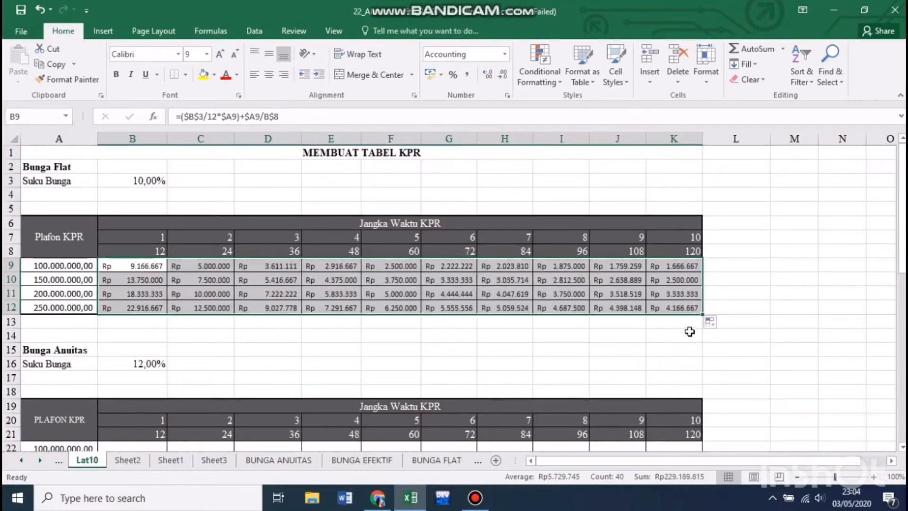
pyautogui.click(294, 337)
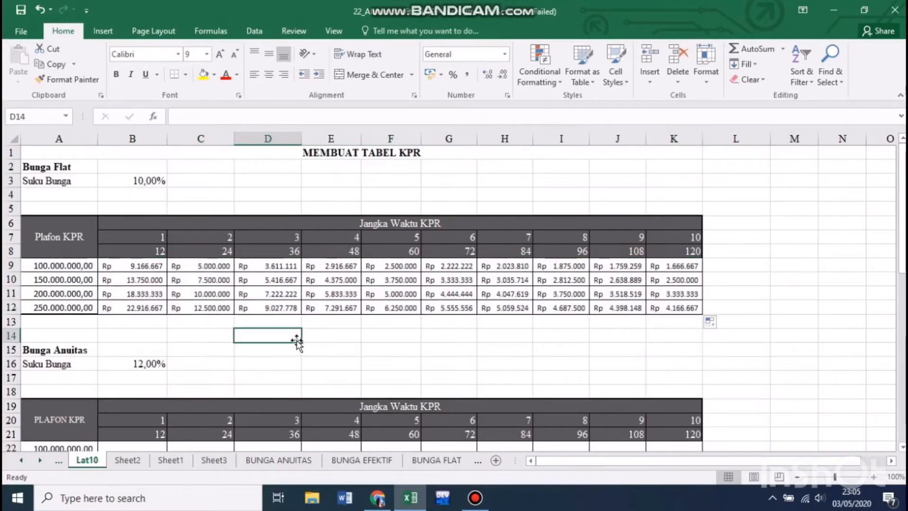
# - On Sheet2, calculate the period 1 ANGSURAN BUNGA in C10 with =$B$3*$B$4/$B$5
pyautogui.click(133, 462)
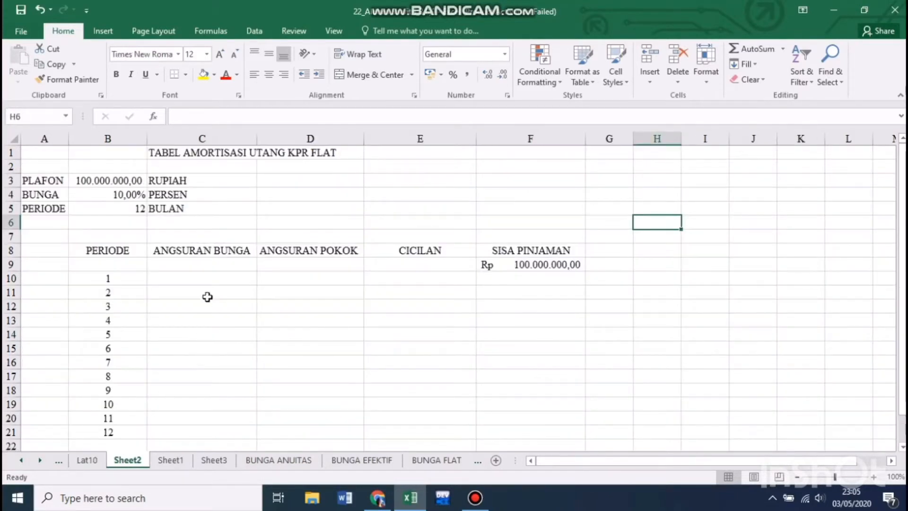
pyautogui.click(210, 281)
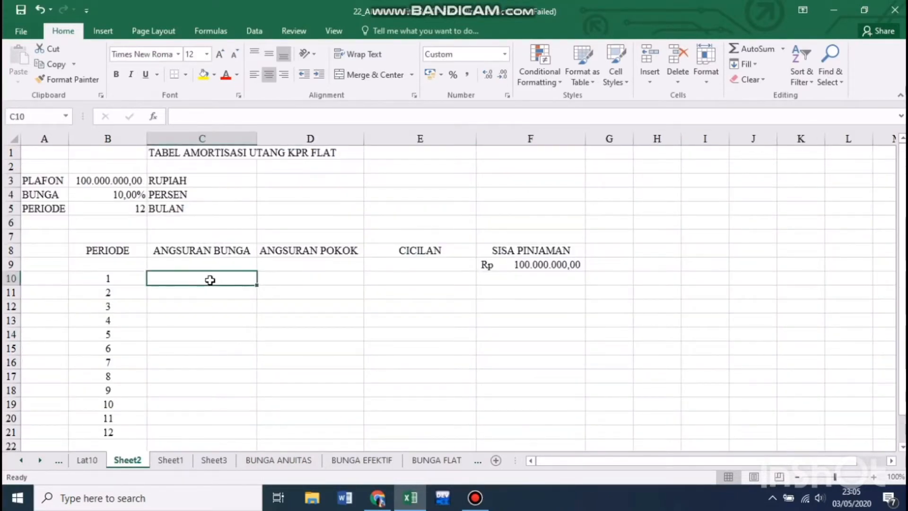
pyautogui.write('=')
pyautogui.click(121, 176)
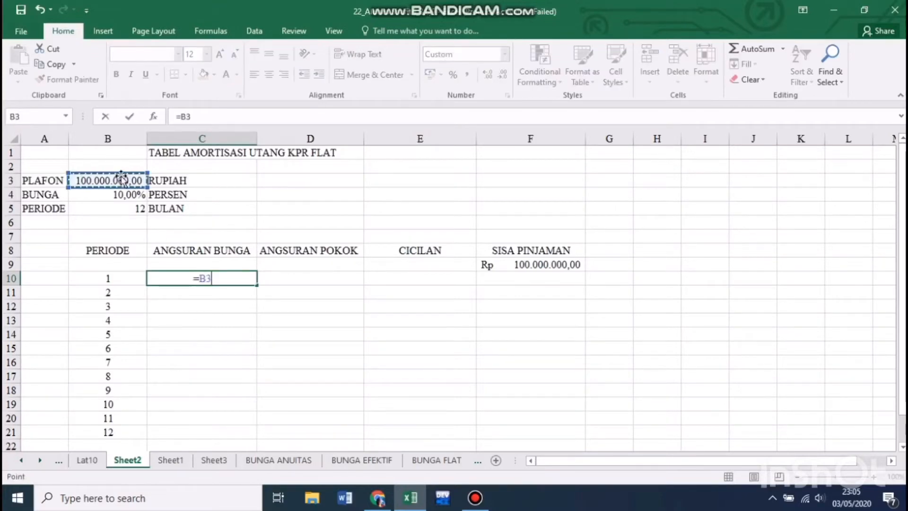
pyautogui.press('F4')
pyautogui.write('*')
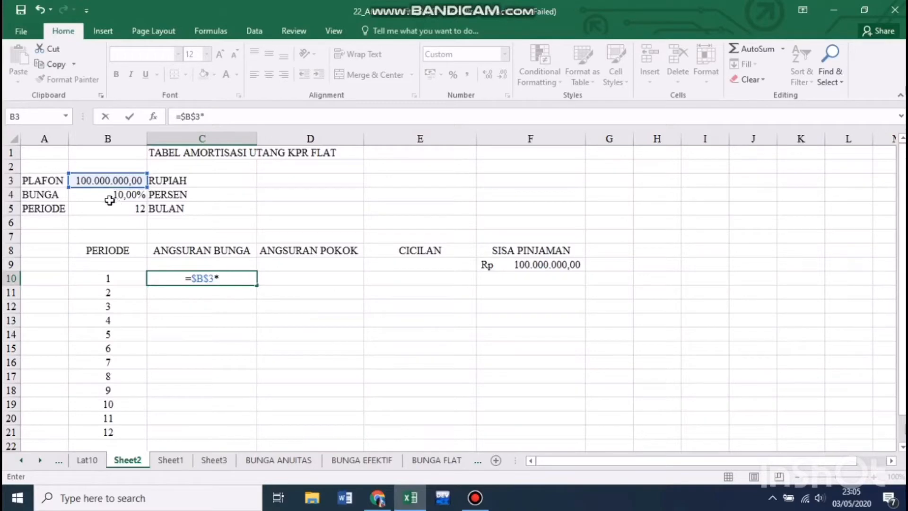
pyautogui.click(109, 193)
pyautogui.press('F4')
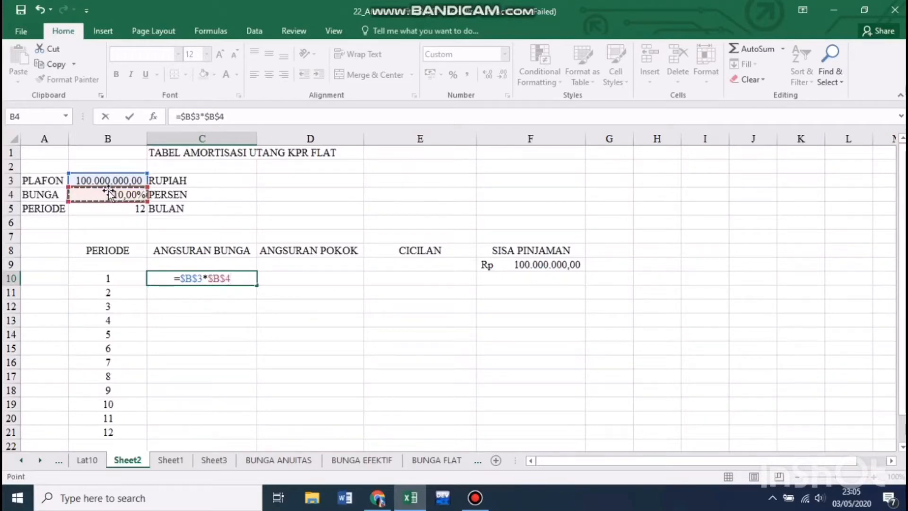
pyautogui.write('/')
pyautogui.click(110, 208)
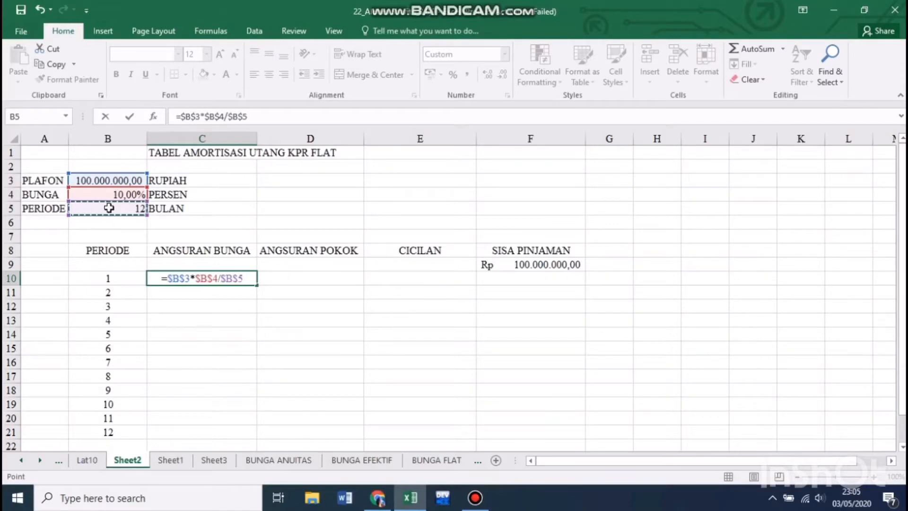
pyautogui.press('Return')
# - Calculate the period 1 ANGSURAN POKOK in D10 with =$B$3/$B$5
pyautogui.click(284, 280)
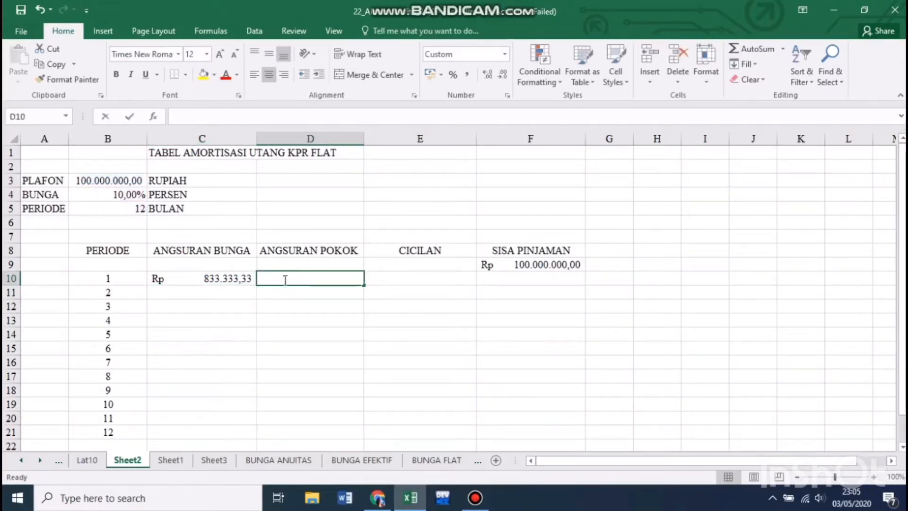
pyautogui.write('=')
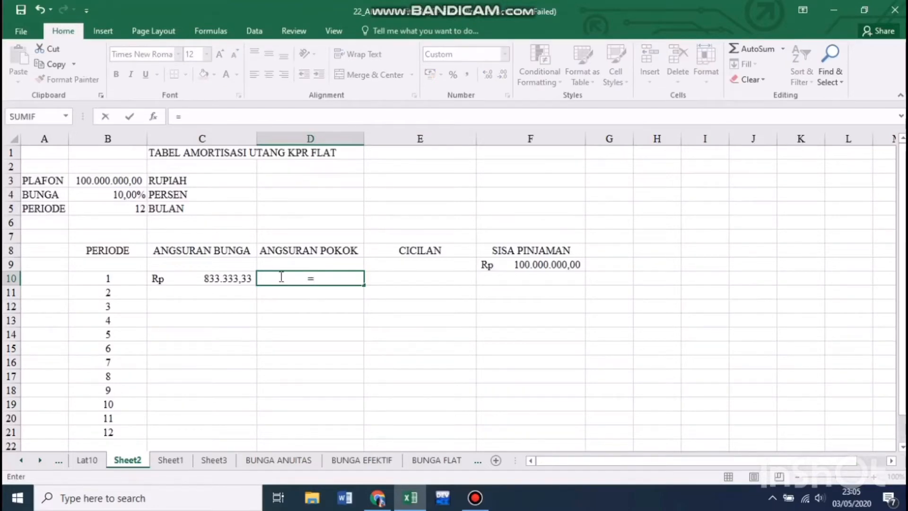
pyautogui.click(122, 180)
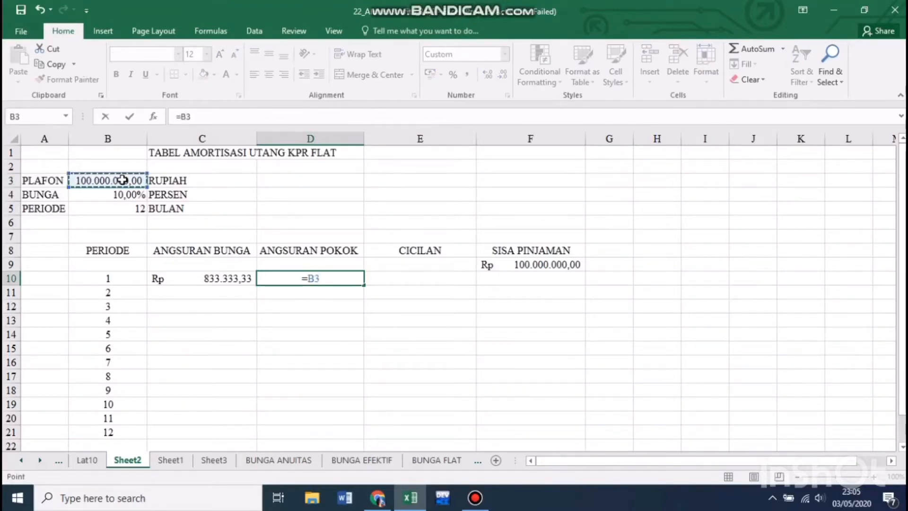
pyautogui.press('F4')
pyautogui.write('/')
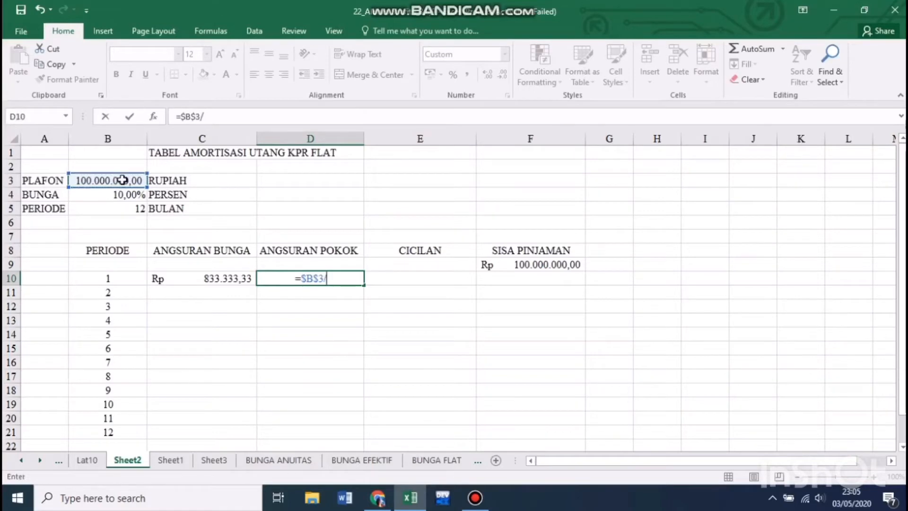
pyautogui.click(122, 211)
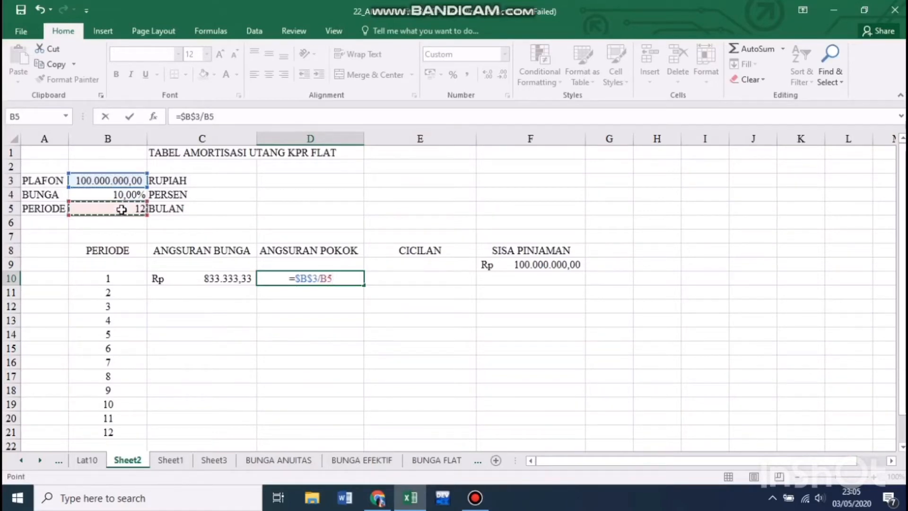
pyautogui.press('F4')
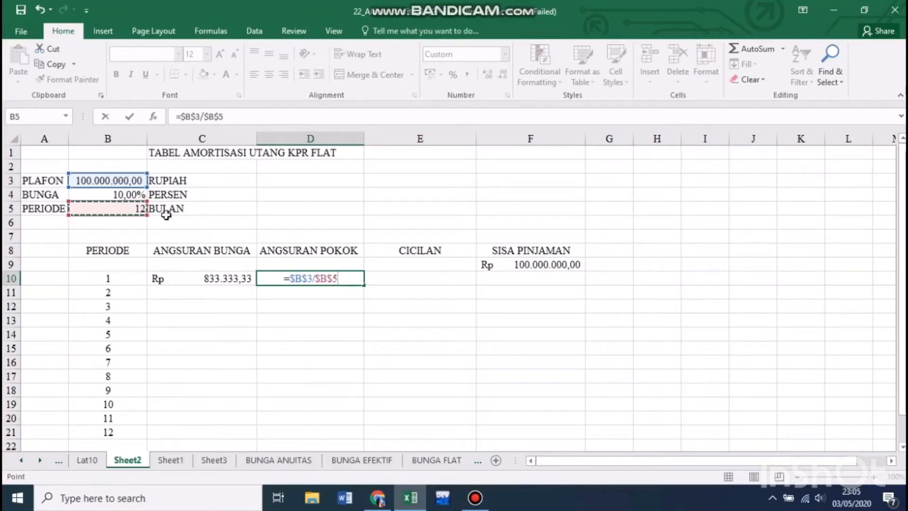
pyautogui.hotkey('ctrl', 'Return')
pyautogui.press('Return')
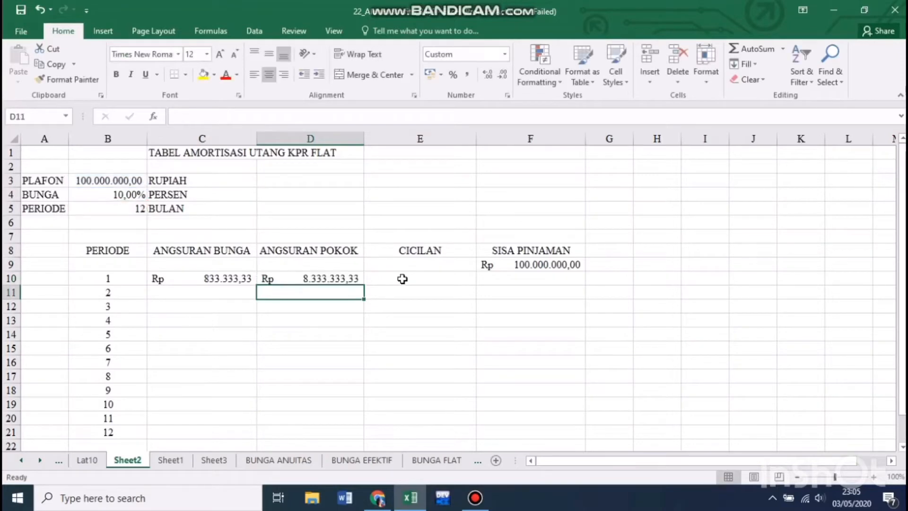
# - Calculate the period 1 CICILAN in E10 with =D10+C10
pyautogui.click(402, 279)
pyautogui.write('=')
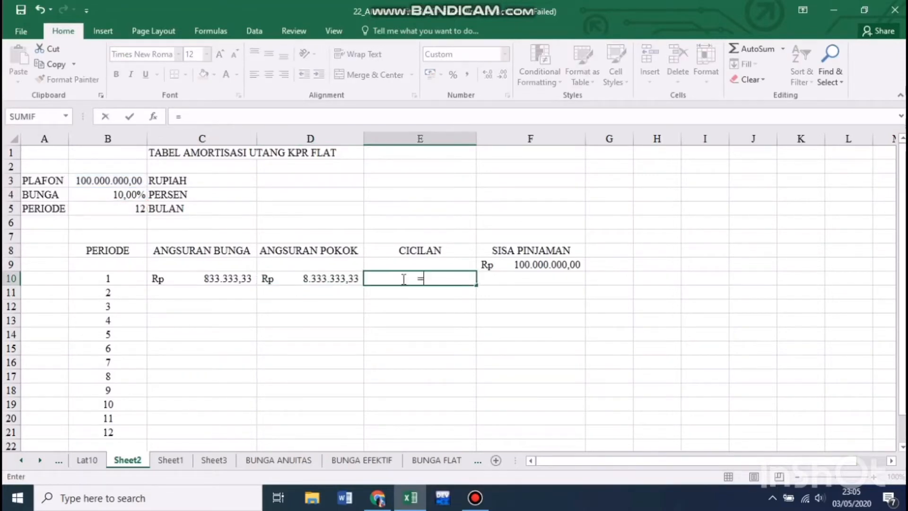
pyautogui.click(323, 277)
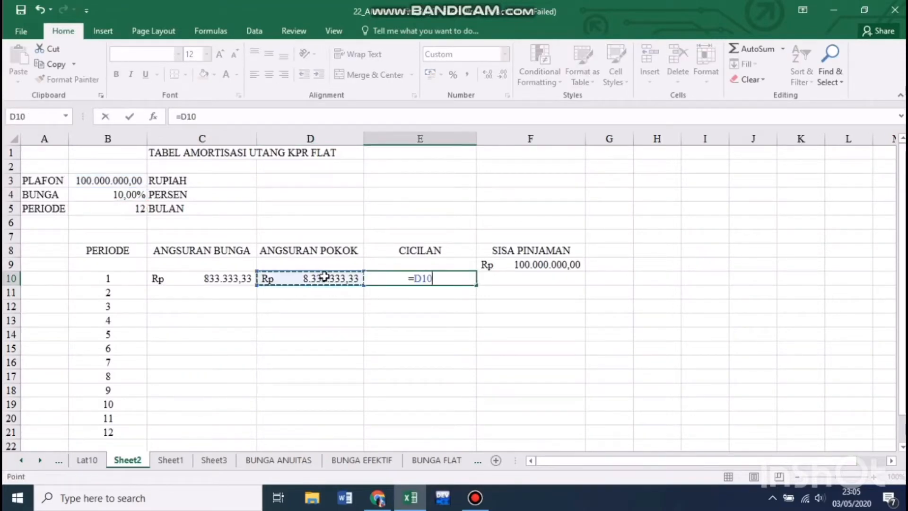
pyautogui.write('+')
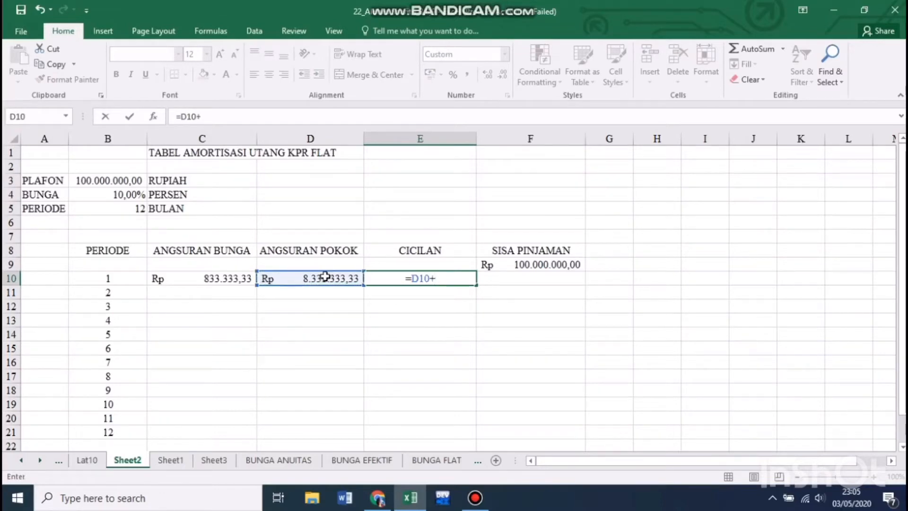
pyautogui.click(229, 280)
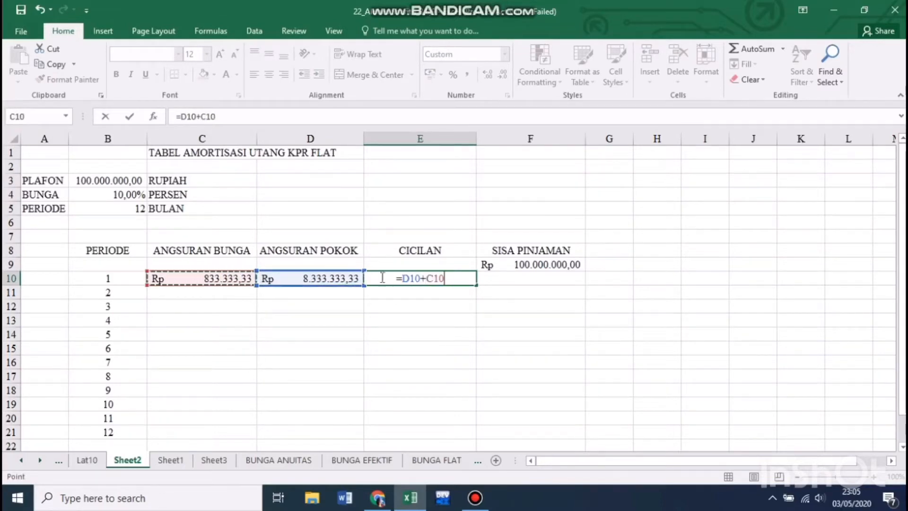
pyautogui.press('Return')
# - Calculate the period 1 SISA PINJAMAN in F10 with =F9-D10, and fill the C10:F10 formulas down through row 21
pyautogui.click(514, 278)
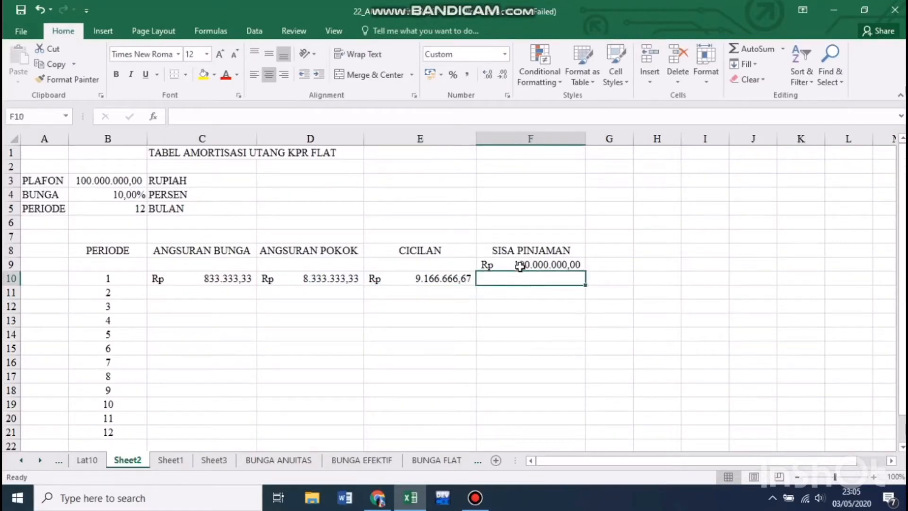
pyautogui.write('=')
pyautogui.click(518, 265)
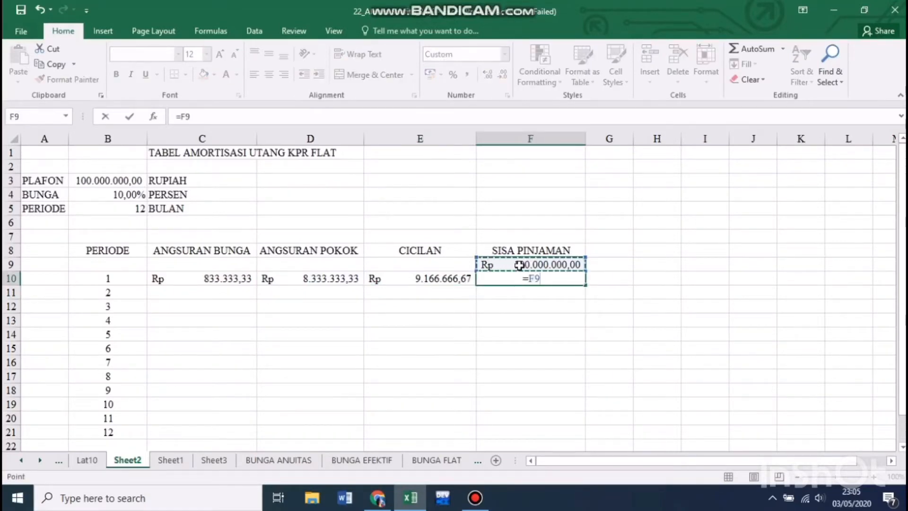
pyautogui.write('-')
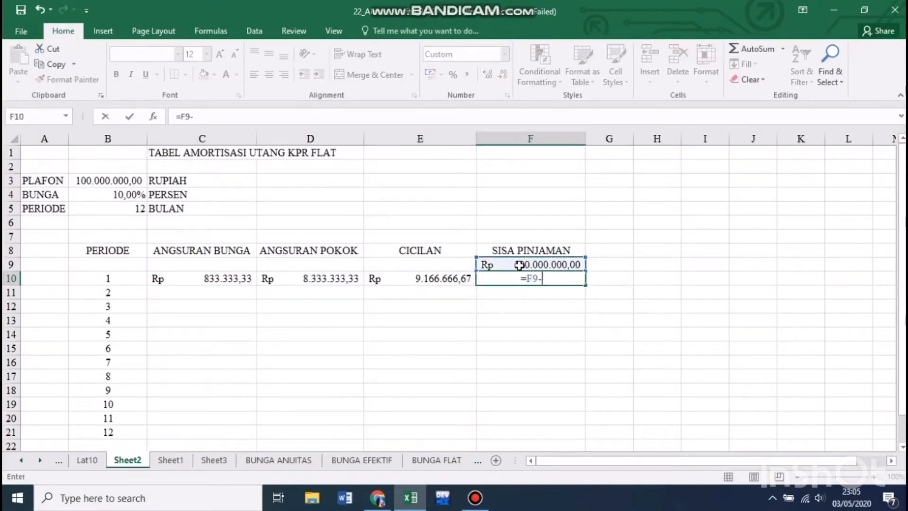
pyautogui.click(329, 279)
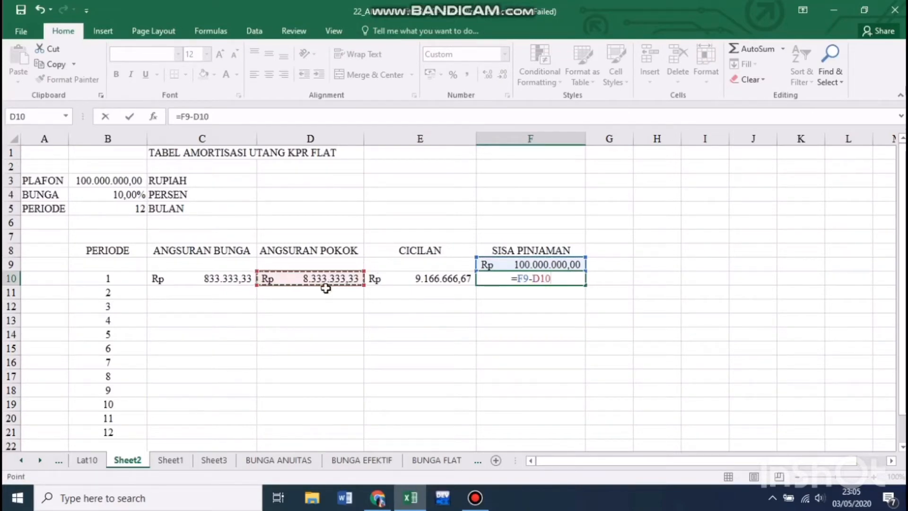
pyautogui.press('Return')
pyautogui.moveTo(224, 278); pyautogui.dragTo(586, 437)
pyautogui.scroll(-3, 347, 339)
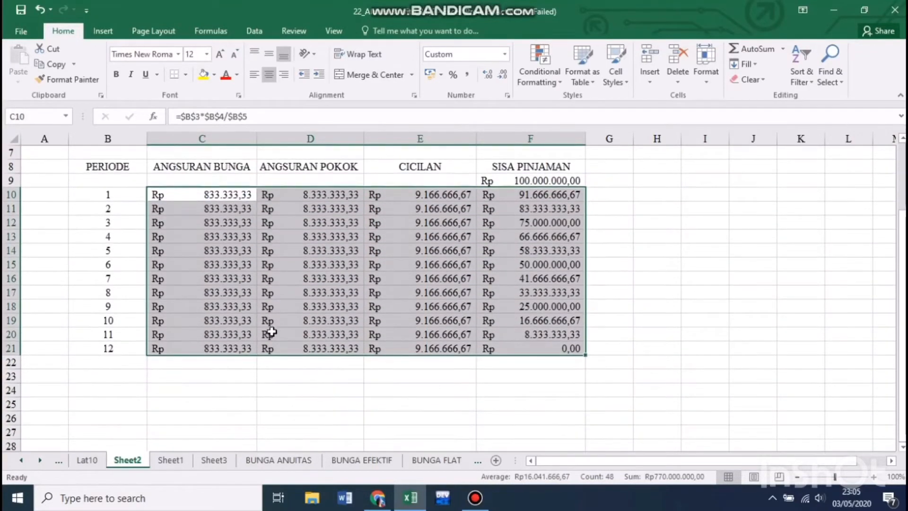
# - Total ANGSURAN BUNGA in C23 with =SUM(C10:C21), and copy the total across to D23:E23
pyautogui.click(207, 336)
pyautogui.scroll(1, 206, 336)
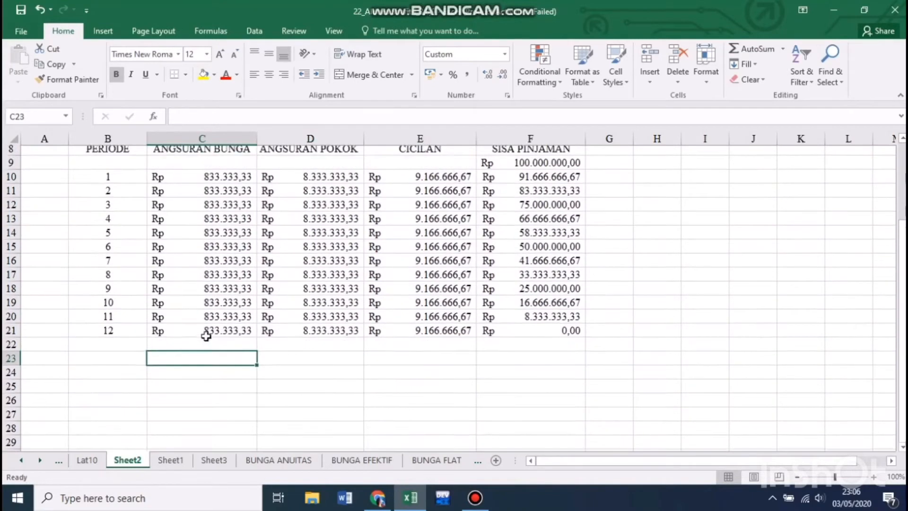
pyautogui.write('=')
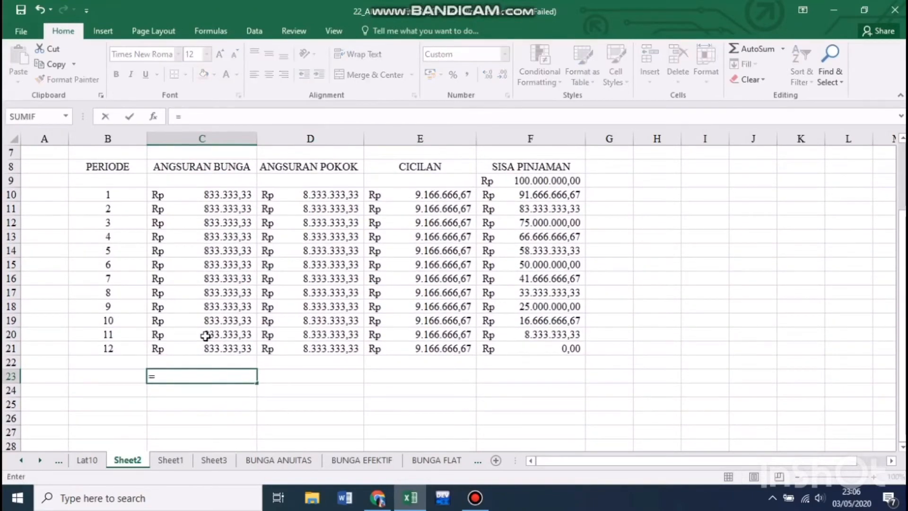
pyautogui.write('SUM')
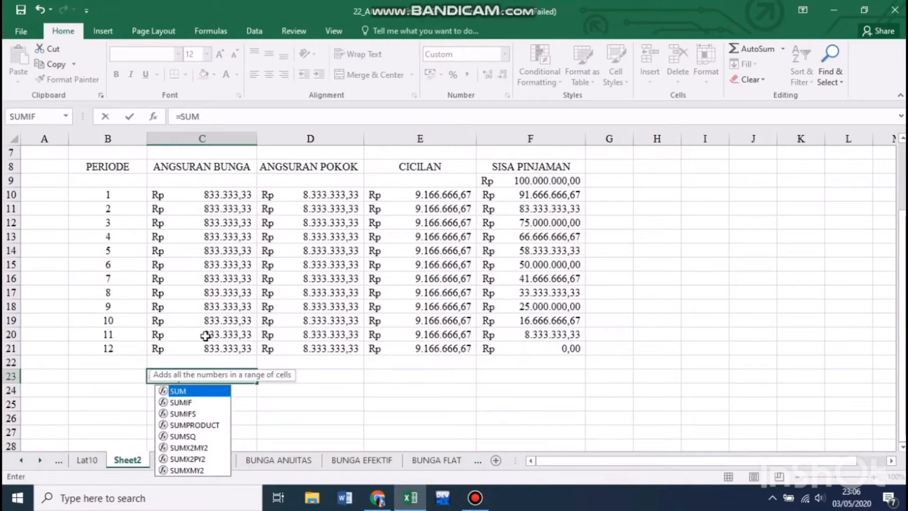
pyautogui.write('(')
pyautogui.moveTo(229, 197); pyautogui.dragTo(227, 358)
pyautogui.press('Return')
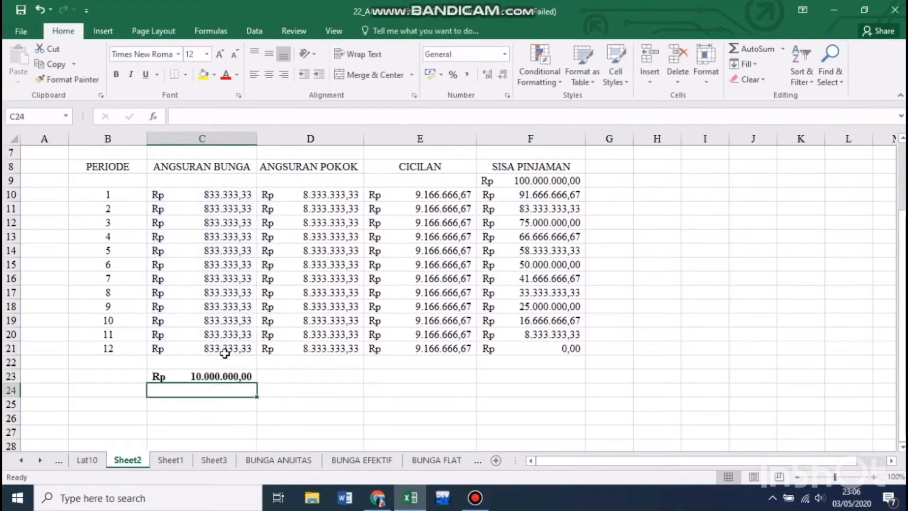
pyautogui.click(238, 377)
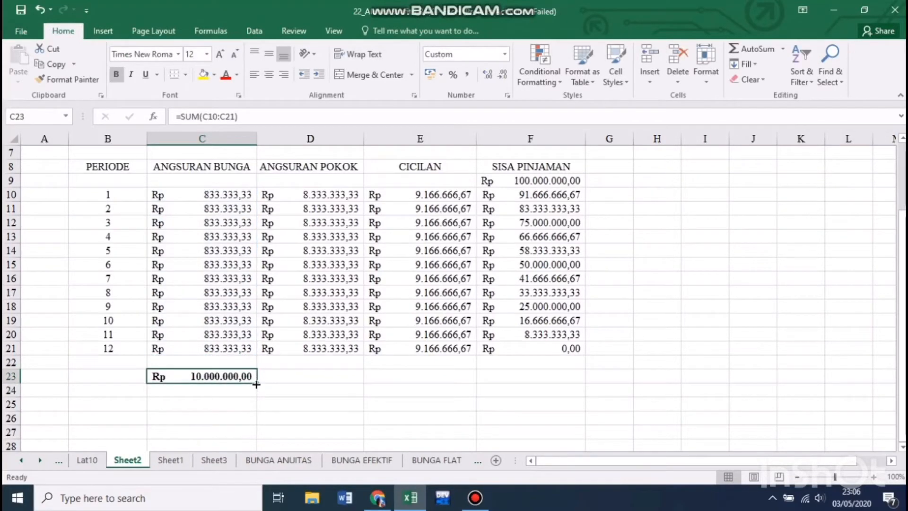
pyautogui.moveTo(256, 384); pyautogui.dragTo(463, 373)
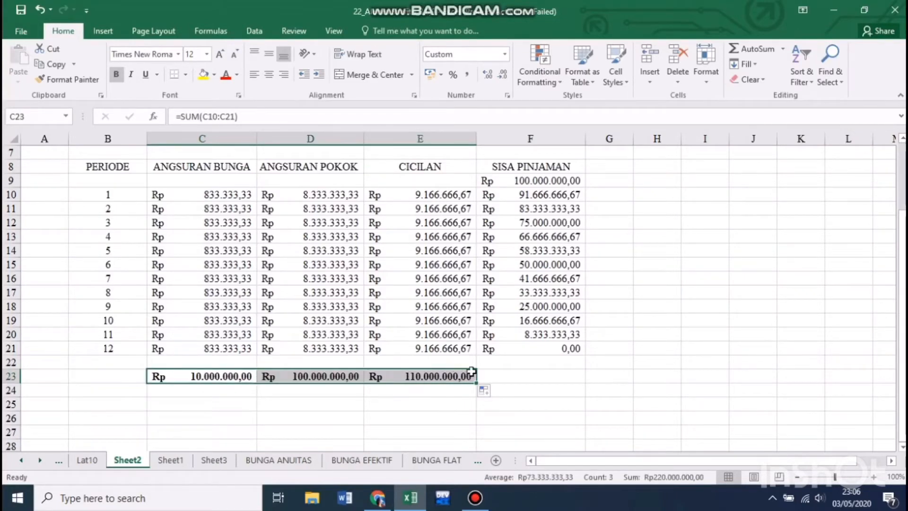
pyautogui.click(488, 373)
pyautogui.scroll(2, 417, 374)
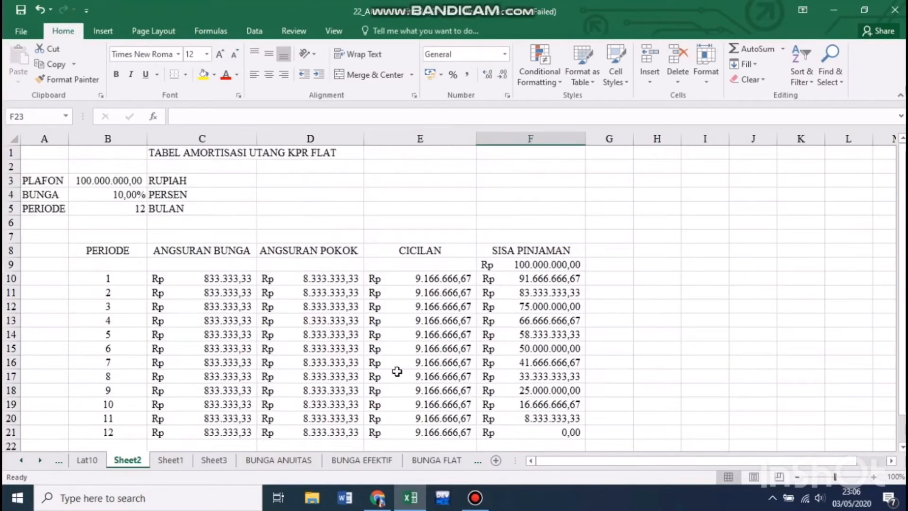
pyautogui.scroll(-1, 368, 378)
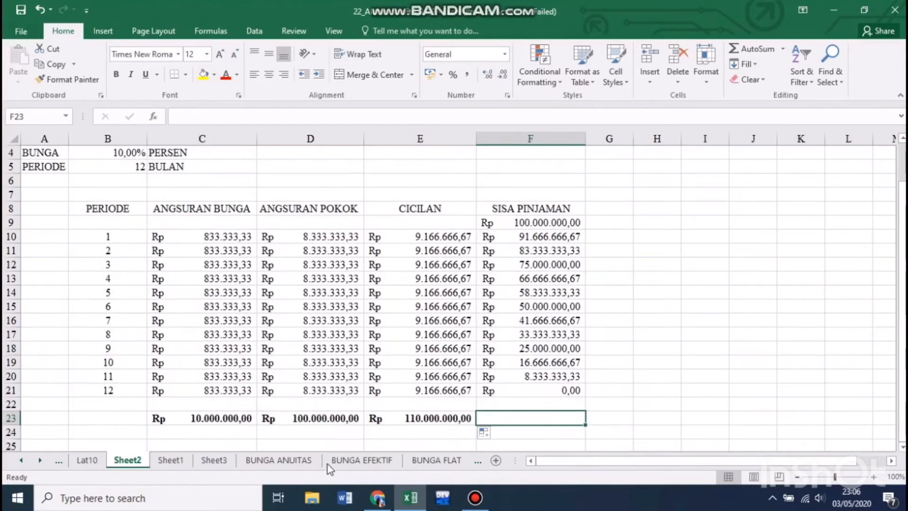
# - On the Lat10 sheet, calculate the first Bunga Anuitas installment in B22 with =PMT($B$16/12;B$21;-$A22;0;0)
pyautogui.click(89, 460)
pyautogui.scroll(-2, 203, 352)
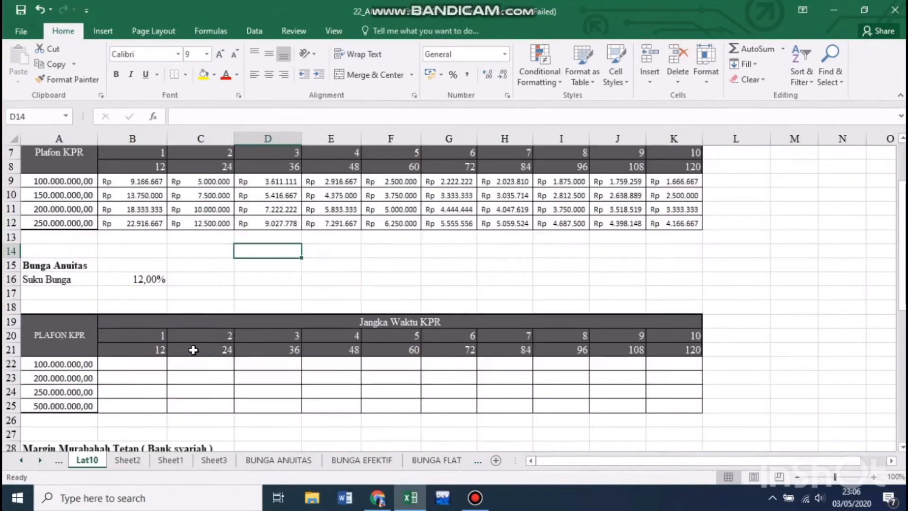
pyautogui.scroll(-1, 193, 350)
pyautogui.click(155, 323)
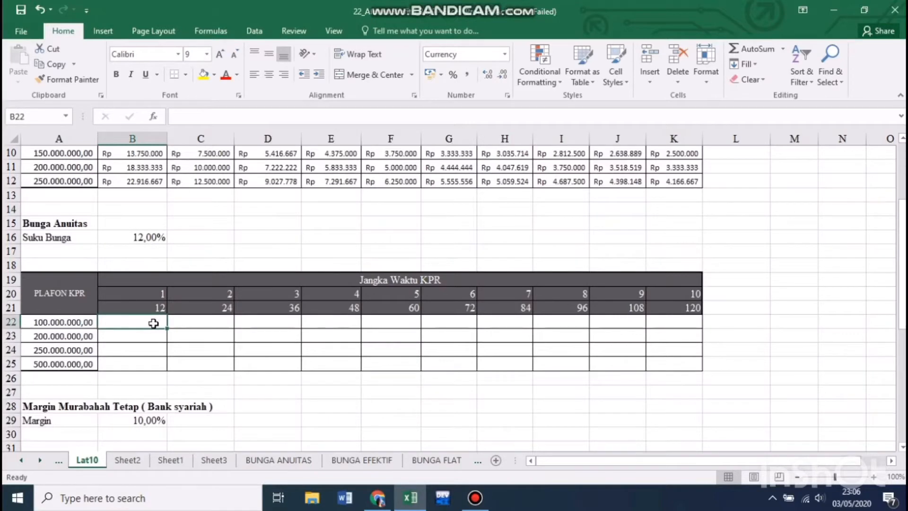
pyautogui.write('=PMT')
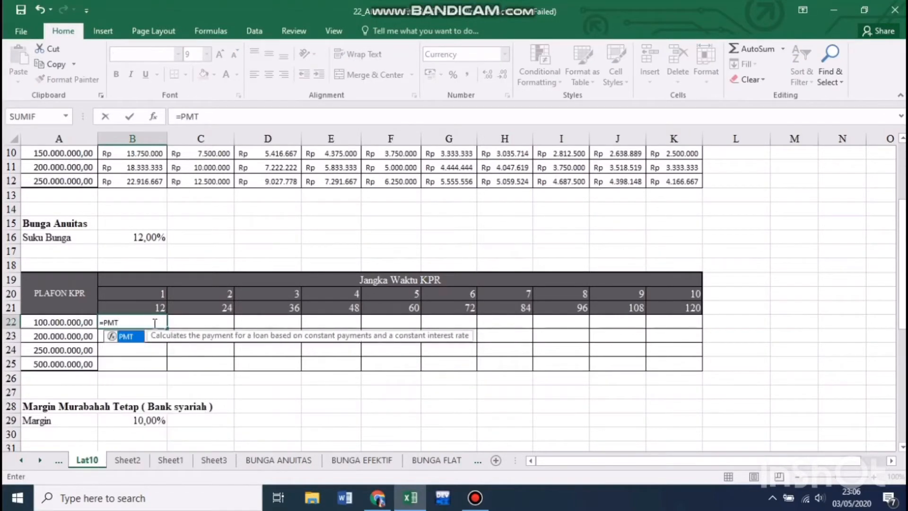
pyautogui.write('(')
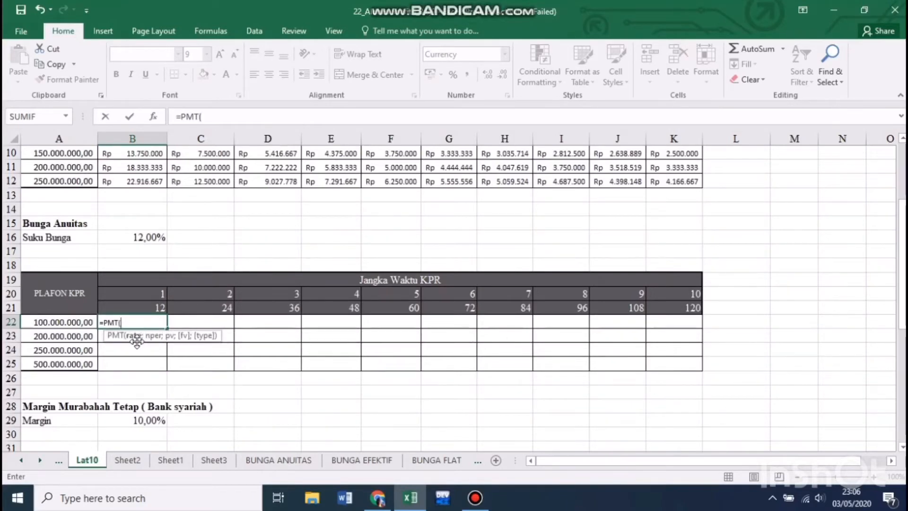
pyautogui.click(147, 235)
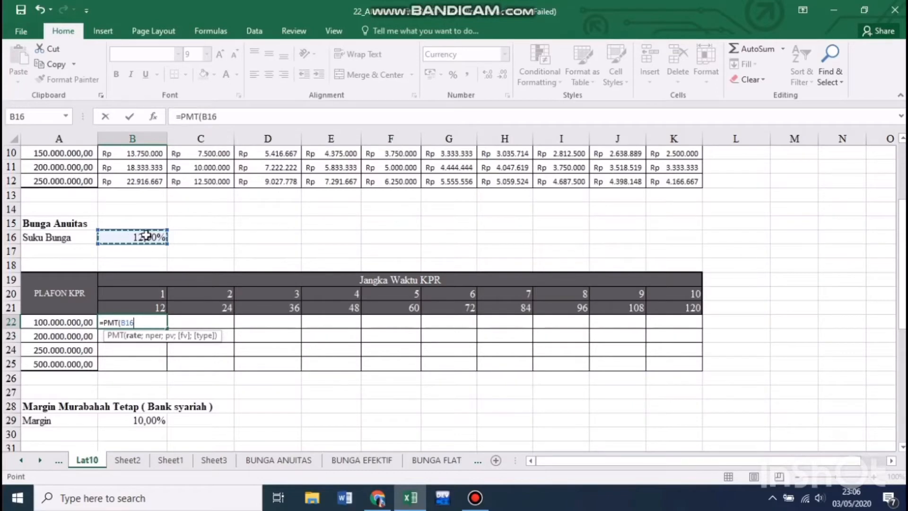
pyautogui.press('F4')
pyautogui.write('/12')
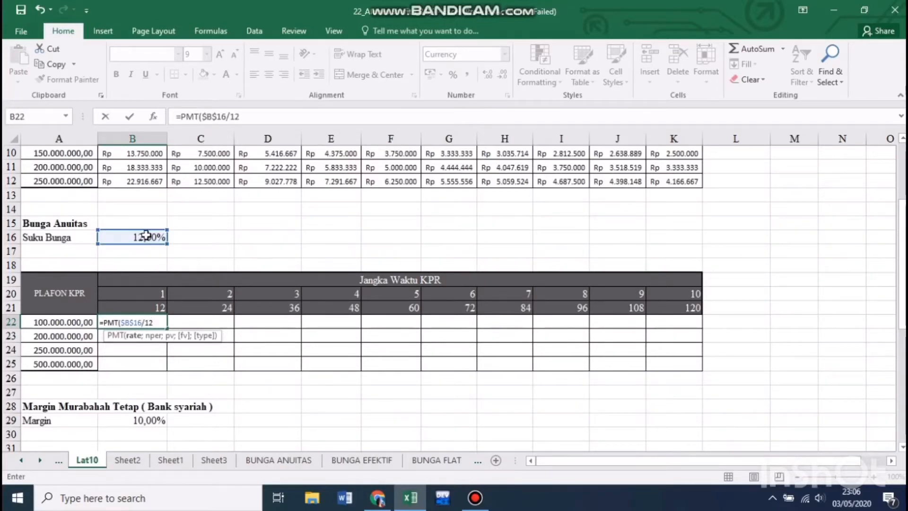
pyautogui.write(';')
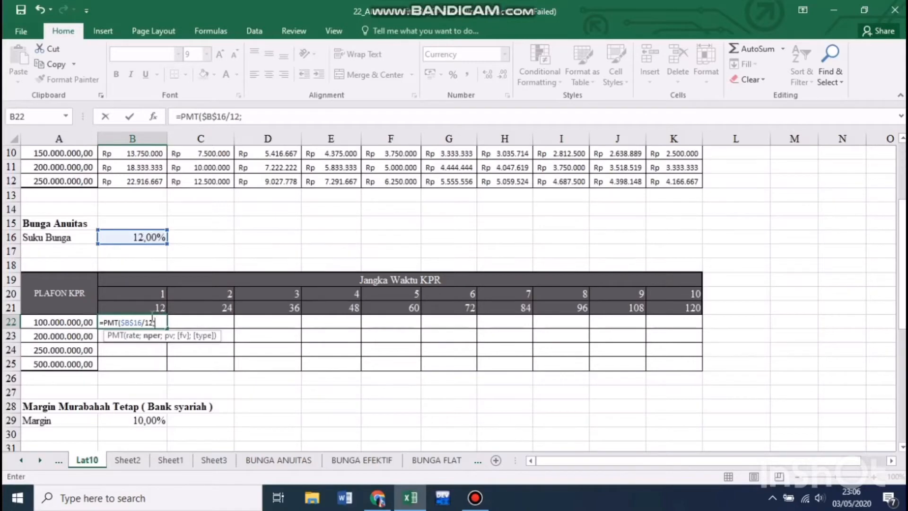
pyautogui.click(147, 310)
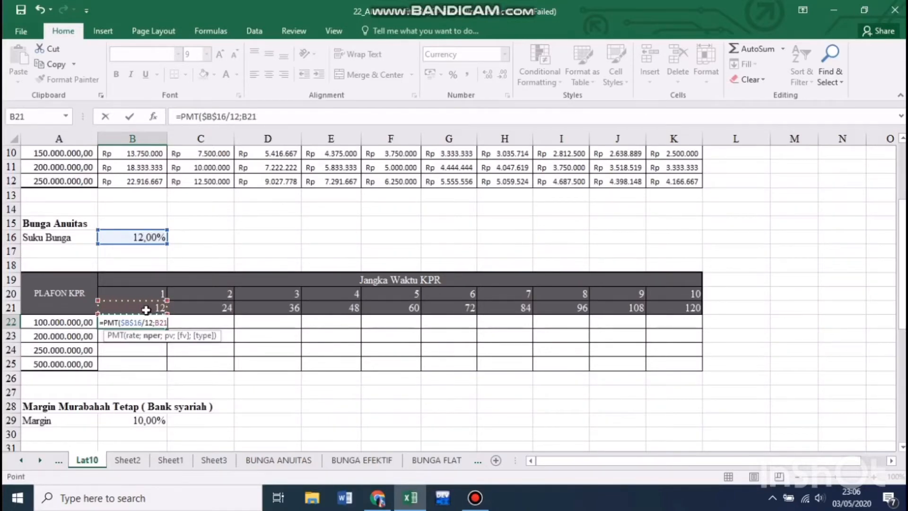
pyautogui.press('F4')
pyautogui.press('F4')
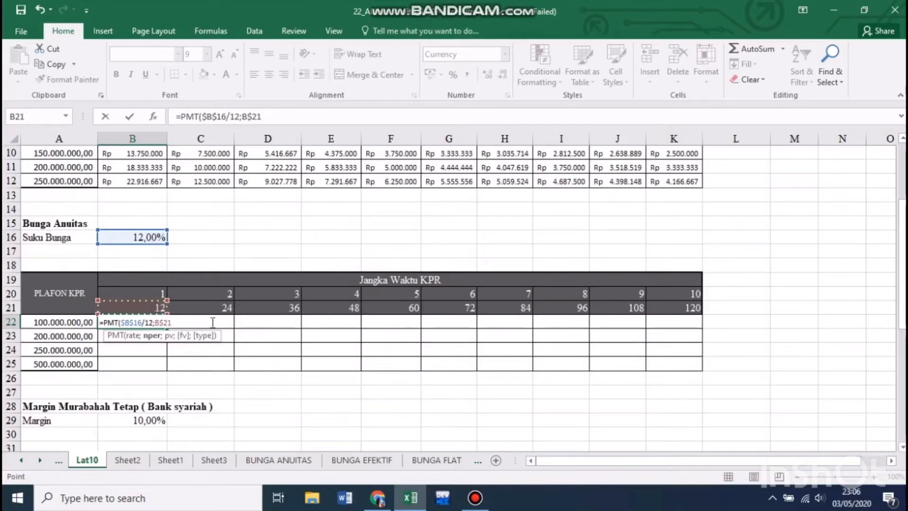
pyautogui.write(';-')
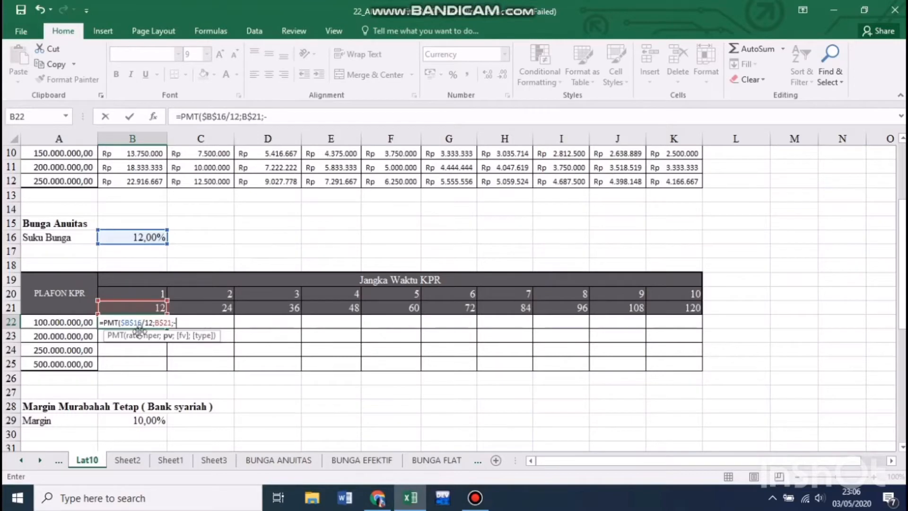
pyautogui.click(74, 322)
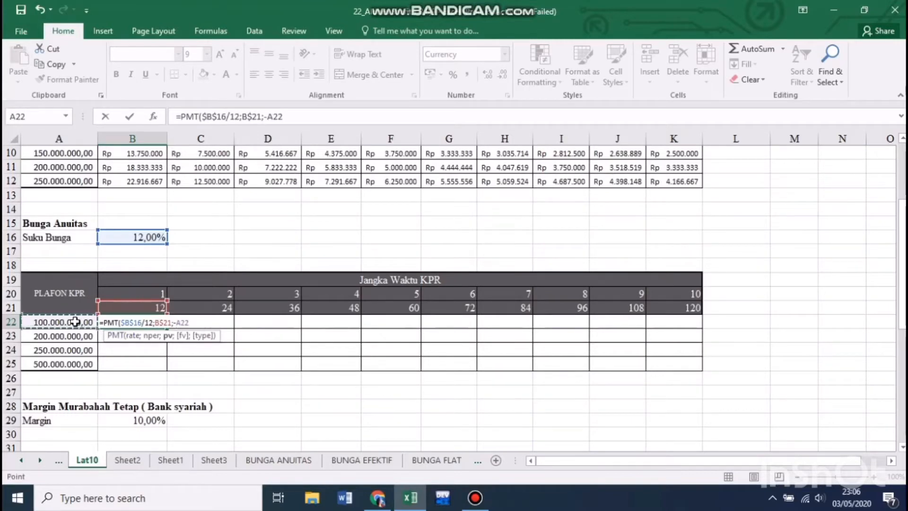
pyautogui.press('F4')
pyautogui.press('F4')
pyautogui.press('F4')
pyautogui.write(';')
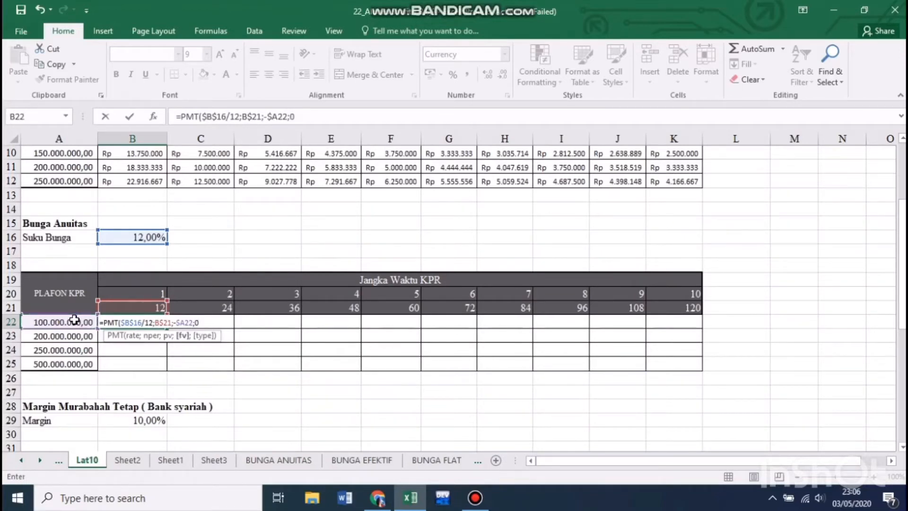
pyautogui.write('0;0')
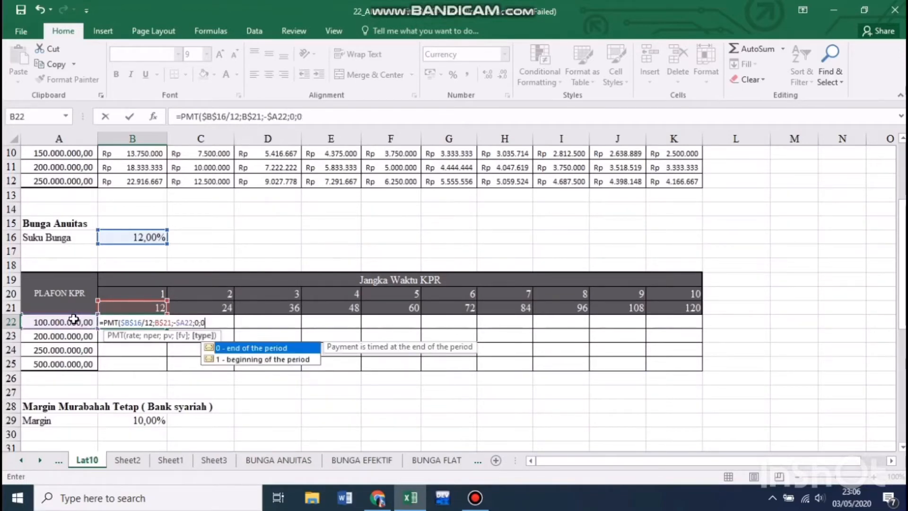
pyautogui.press('Return')
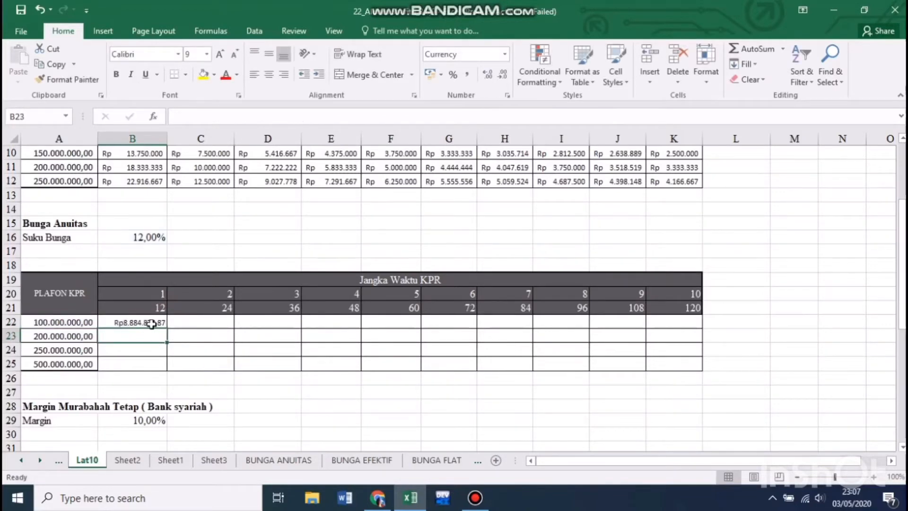
# - Fill the B22 formula across the whole annuity table, covering B22:K25
pyautogui.click(156, 323)
pyautogui.moveTo(169, 323); pyautogui.dragTo(683, 366)
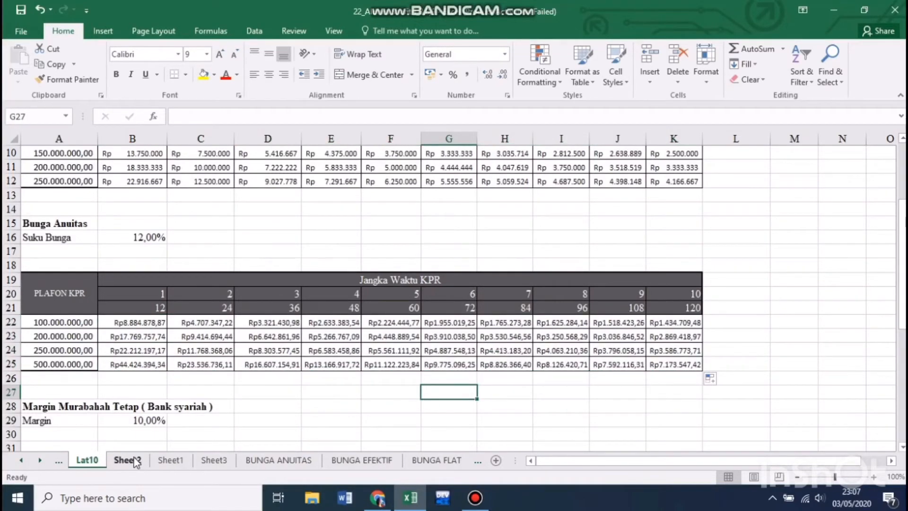
# - On Sheet1, calculate the ANUITAS installment in B5 with =PMT(B3/12;B4;-B2;0;0)
pyautogui.click(171, 460)
pyautogui.scroll(2, 178, 324)
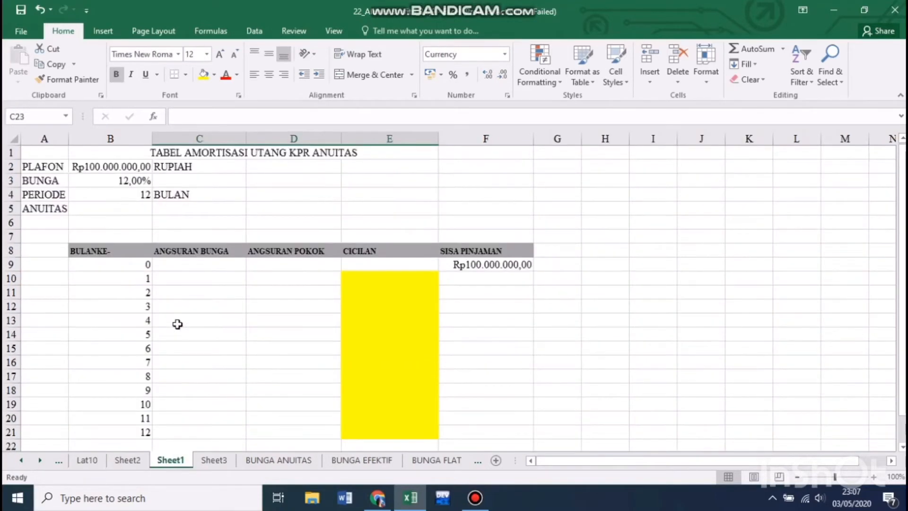
pyautogui.click(178, 268)
pyautogui.click(208, 208)
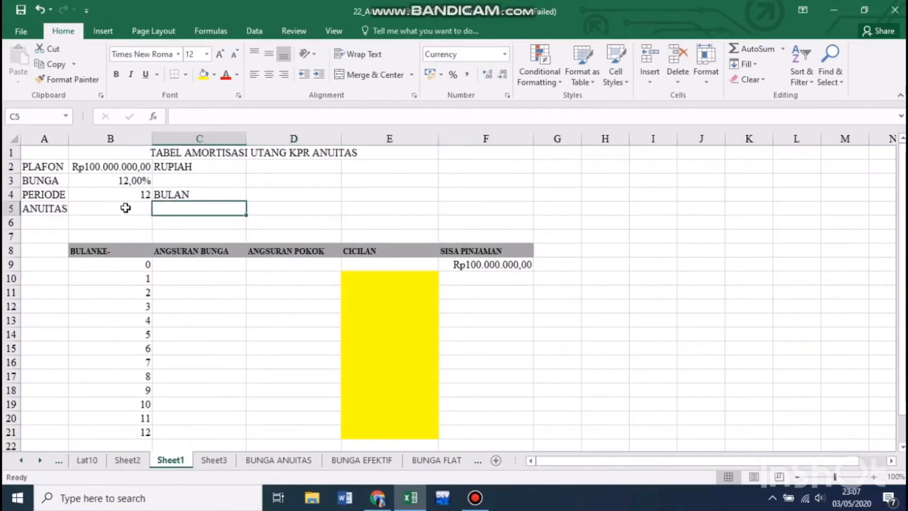
pyautogui.click(125, 208)
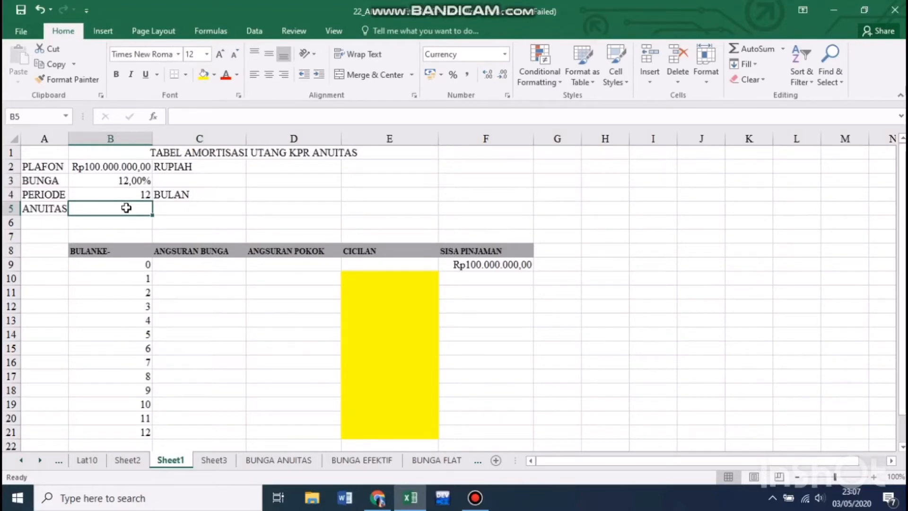
pyautogui.write('=')
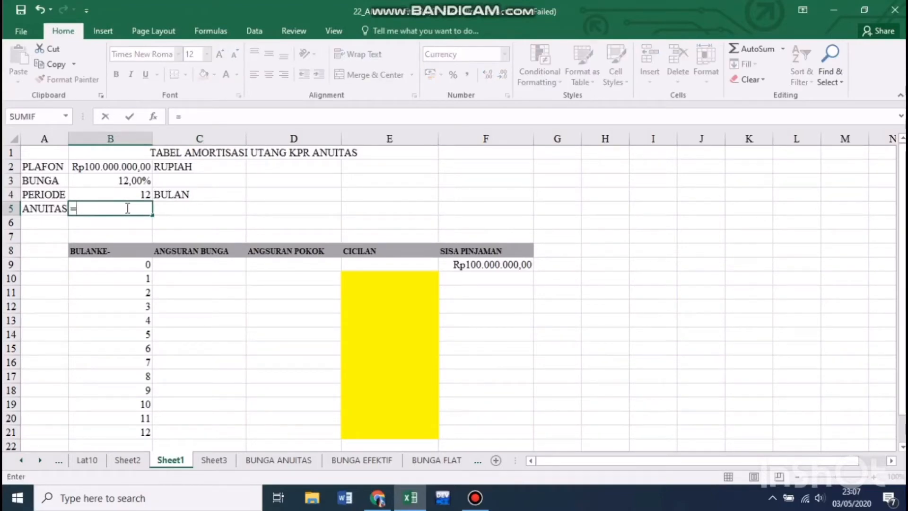
pyautogui.write('PMT')
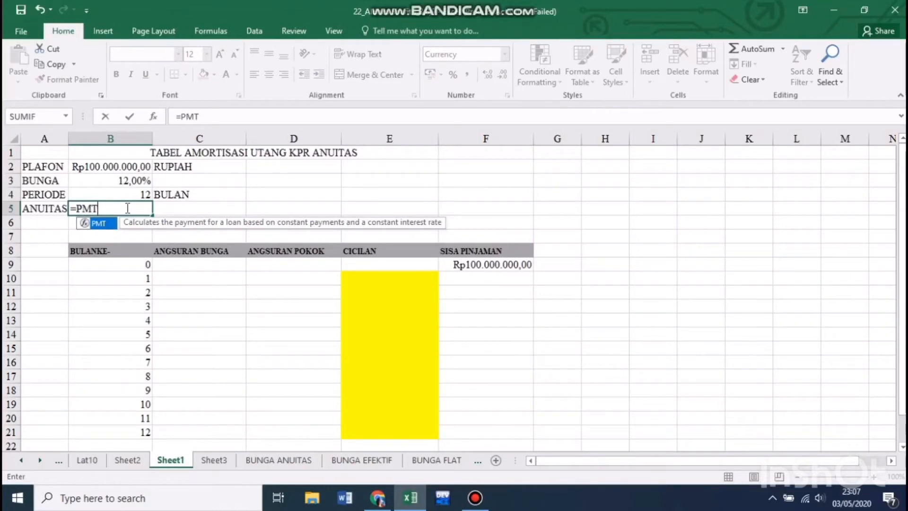
pyautogui.write('(')
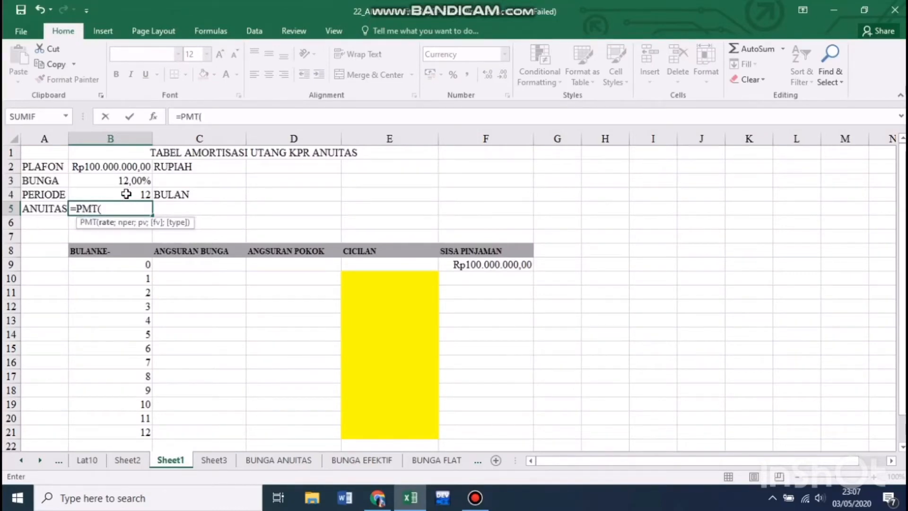
pyautogui.click(132, 179)
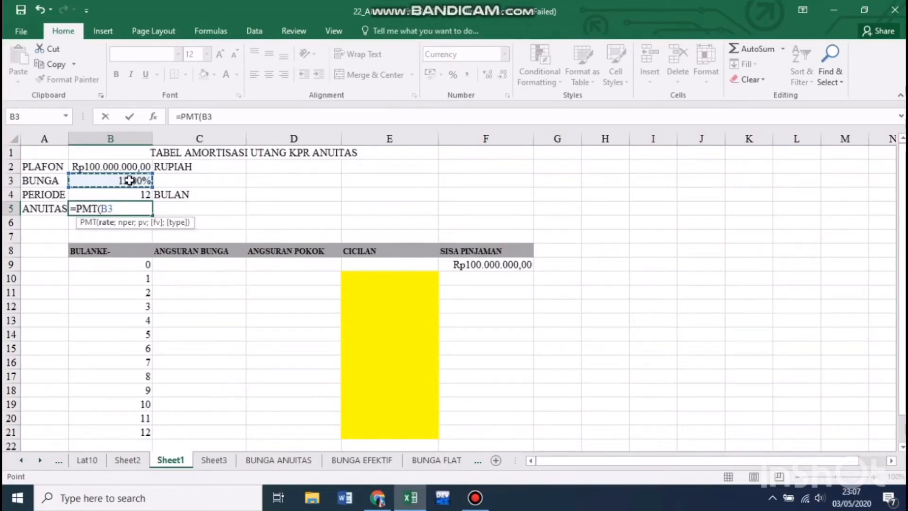
pyautogui.write('/12;')
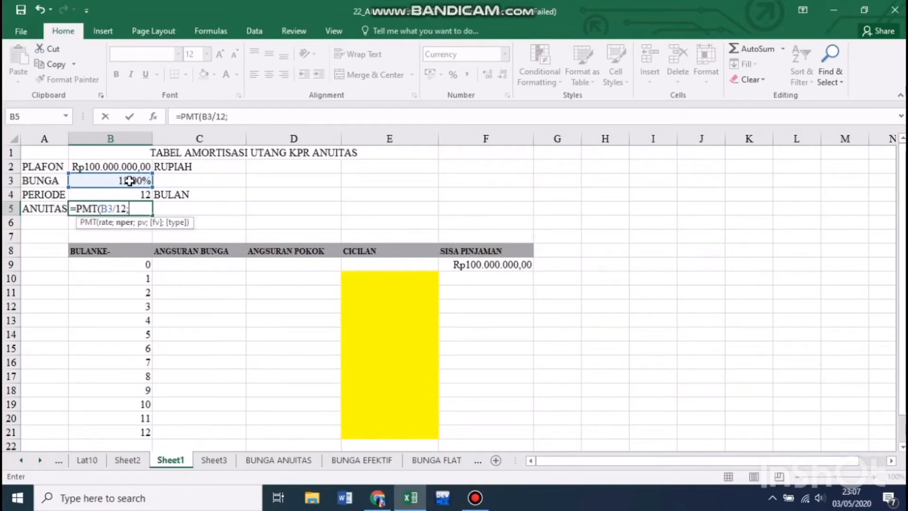
pyautogui.click(126, 195)
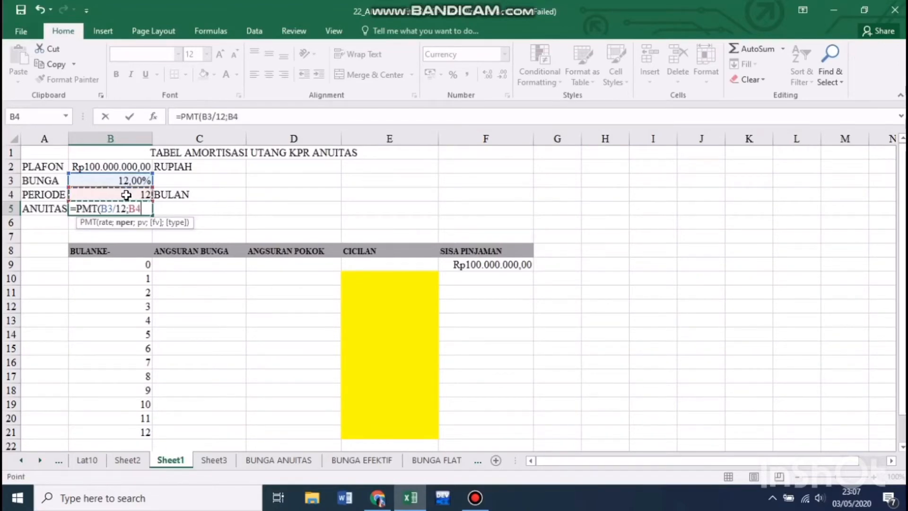
pyautogui.write(';-')
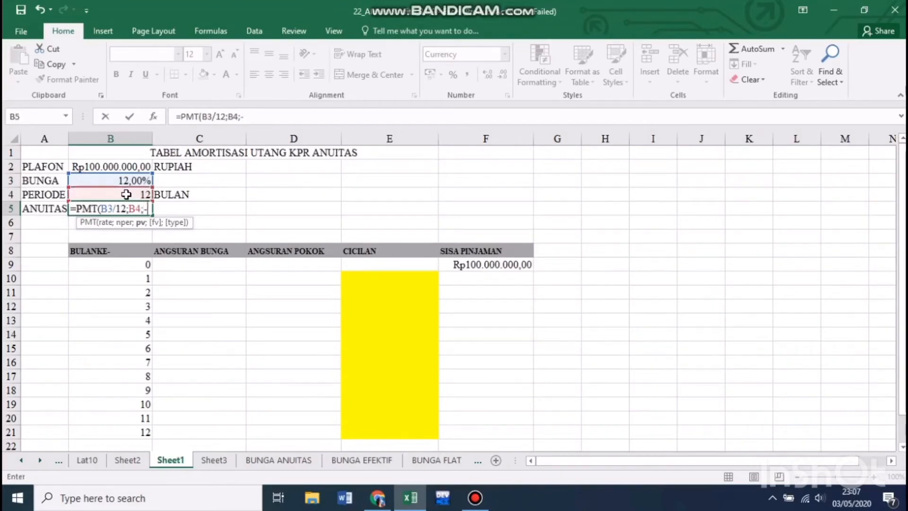
pyautogui.click(116, 165)
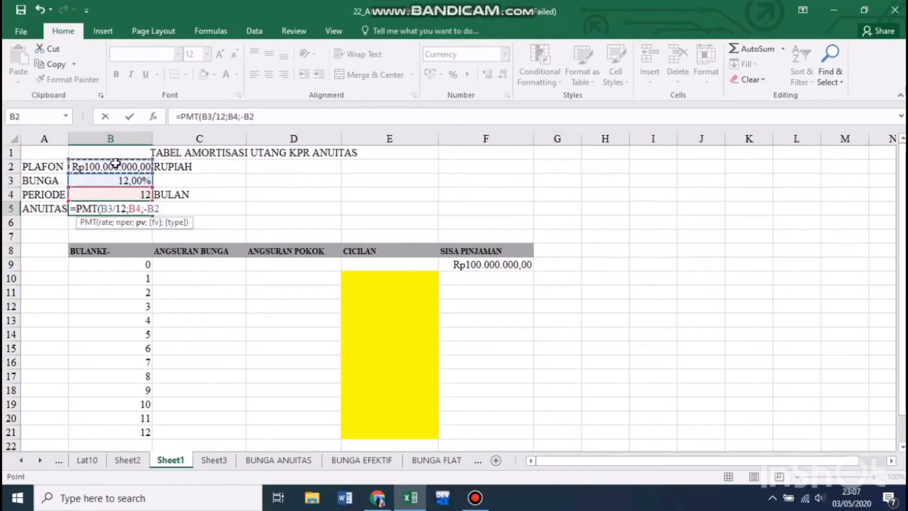
pyautogui.write(';')
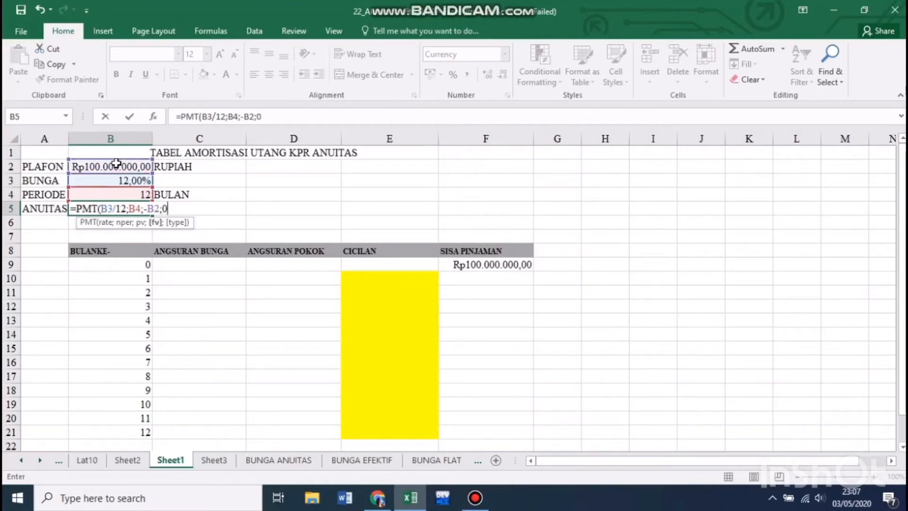
pyautogui.write('0;')
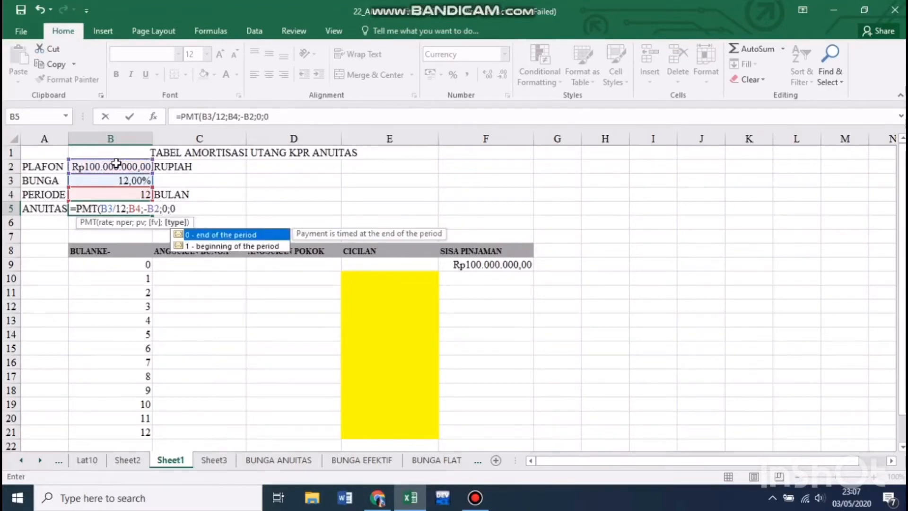
pyautogui.write('0')
pyautogui.press('Return')
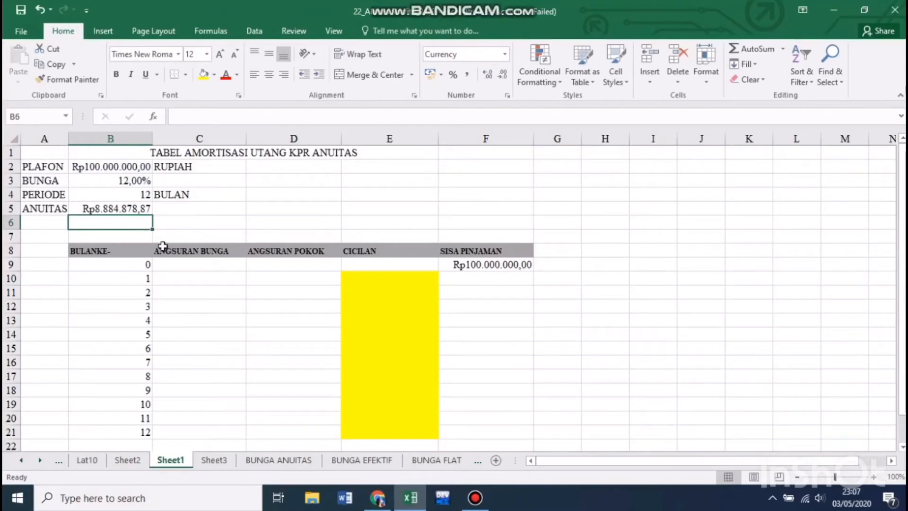
# - Calculate the month 1 ANGSURAN BUNGA in C10 with =F9*$B$3/$B$4
pyautogui.click(184, 279)
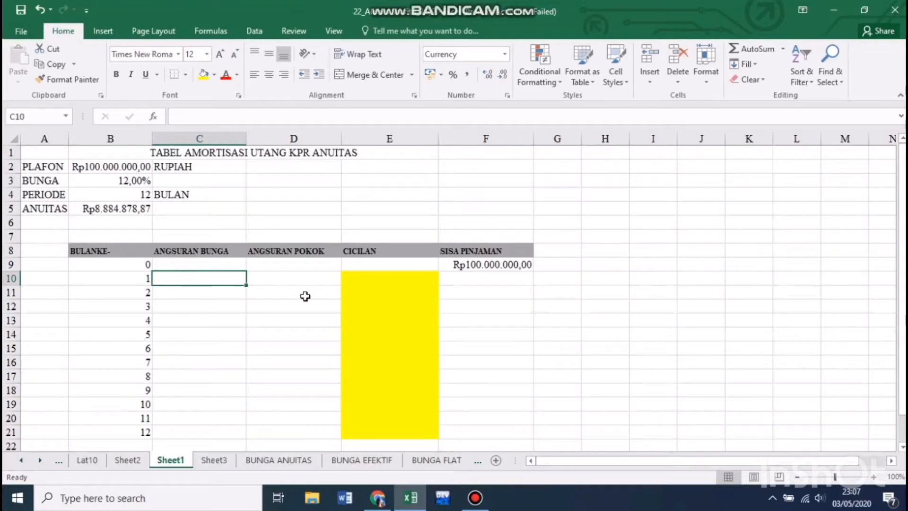
pyautogui.write('=')
pyautogui.click(469, 266)
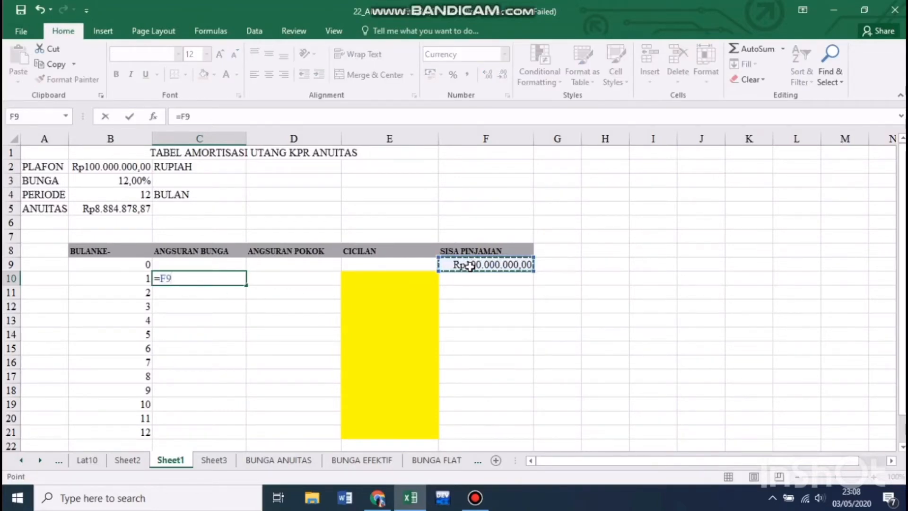
pyautogui.write('*')
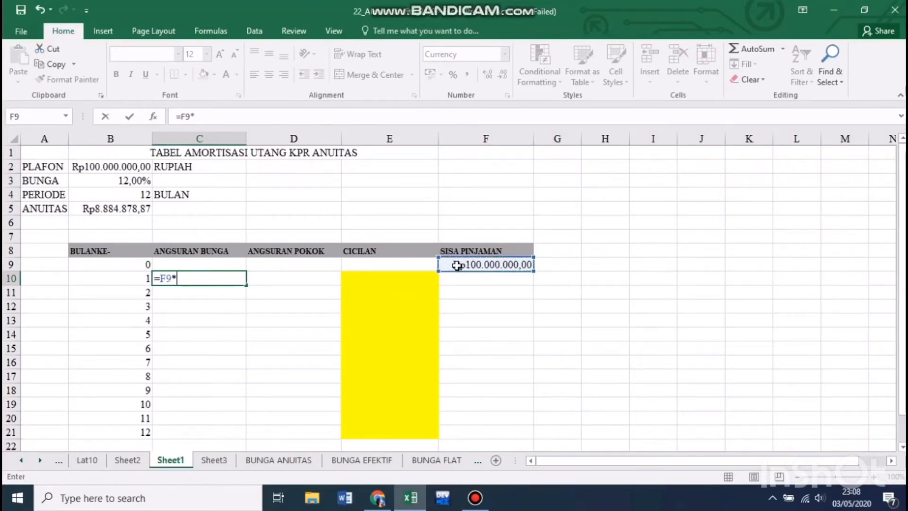
pyautogui.click(124, 181)
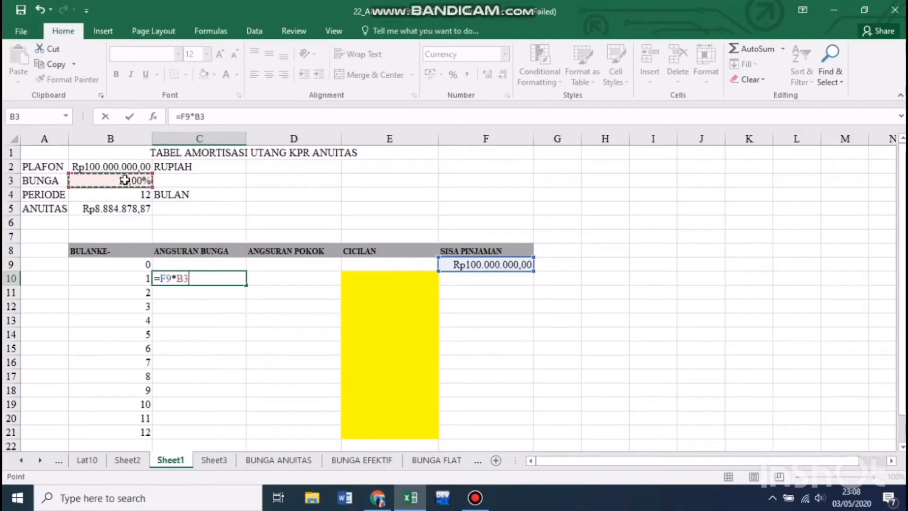
pyautogui.press('F4')
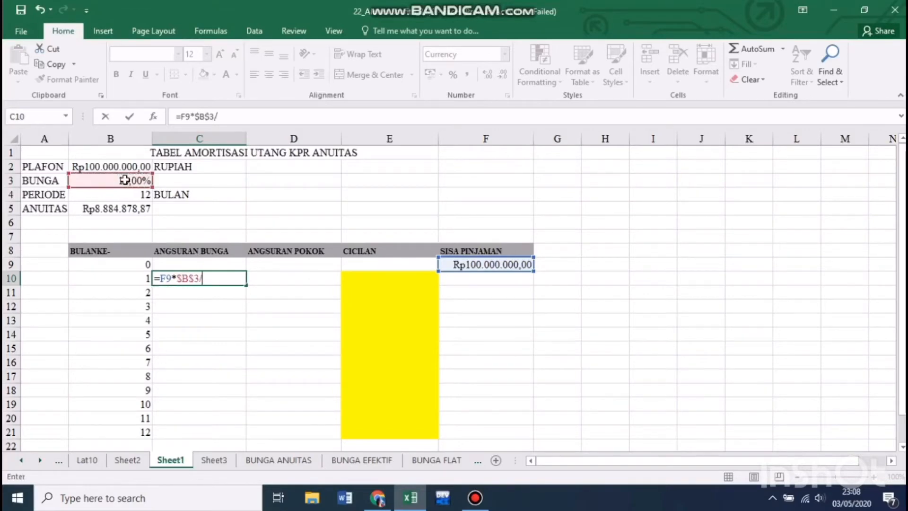
pyautogui.write('/')
pyautogui.click(123, 193)
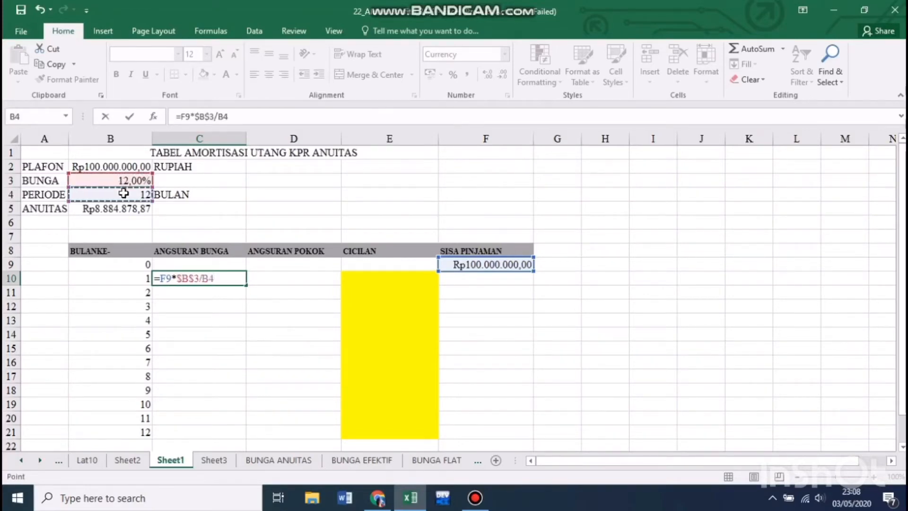
pyautogui.press('F4')
pyautogui.press('Return')
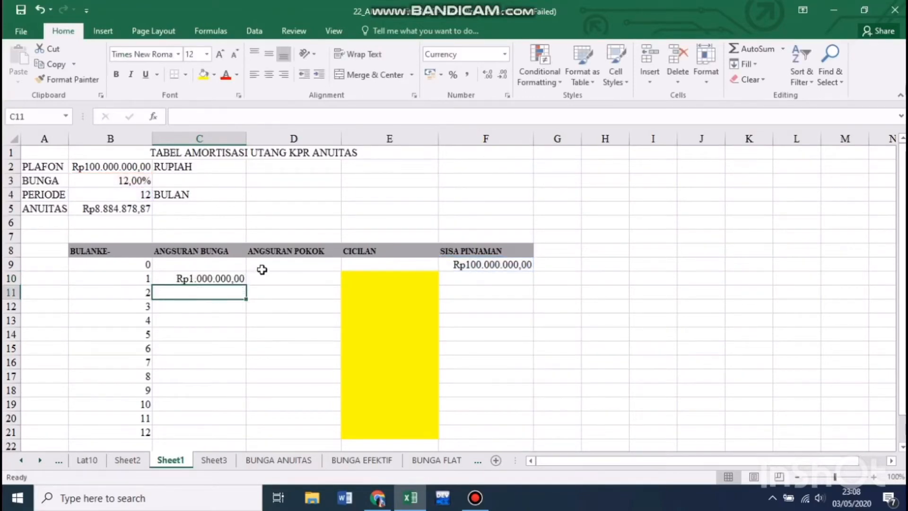
# - Calculate the month 1 ANGSURAN POKOK in D10 with =$B$5-C10
pyautogui.click(272, 274)
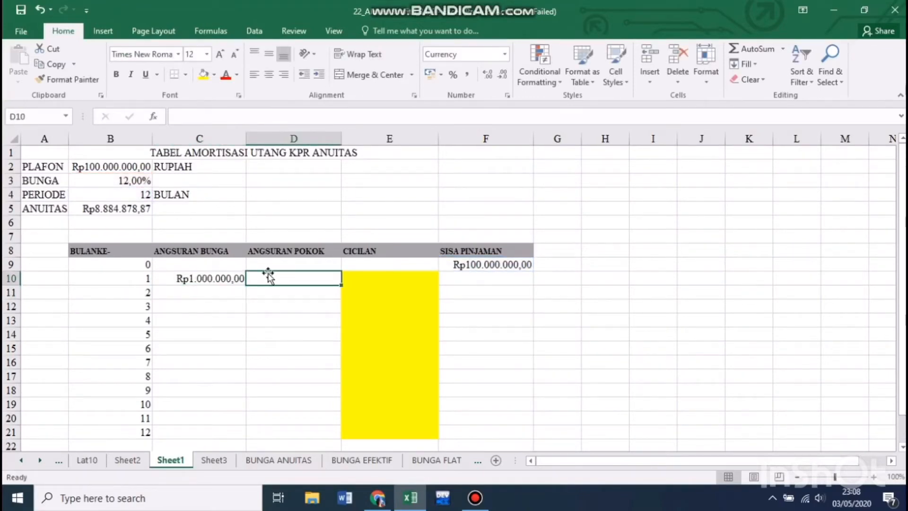
pyautogui.write('=')
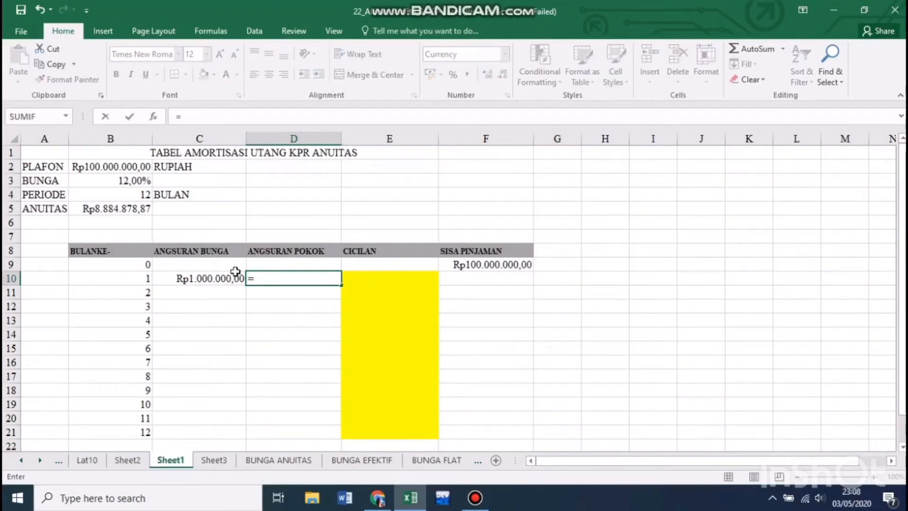
pyautogui.click(131, 208)
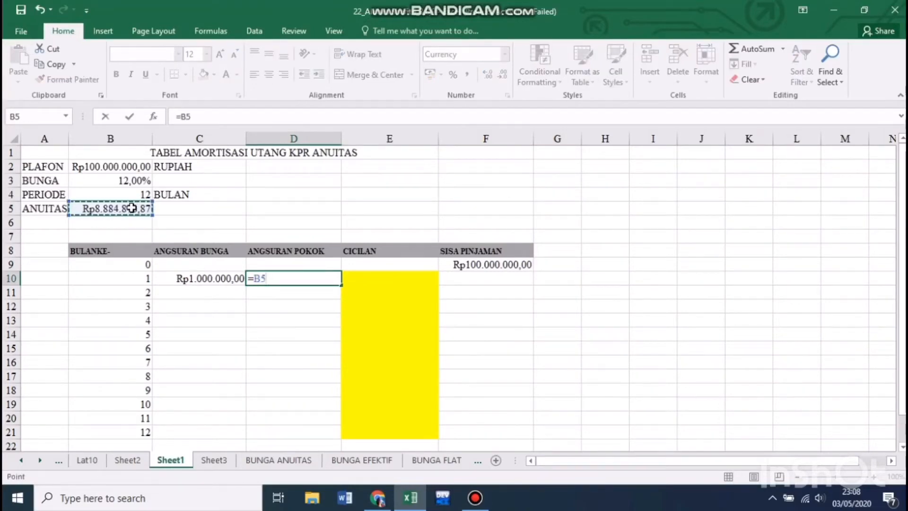
pyautogui.press('F4')
pyautogui.write('-')
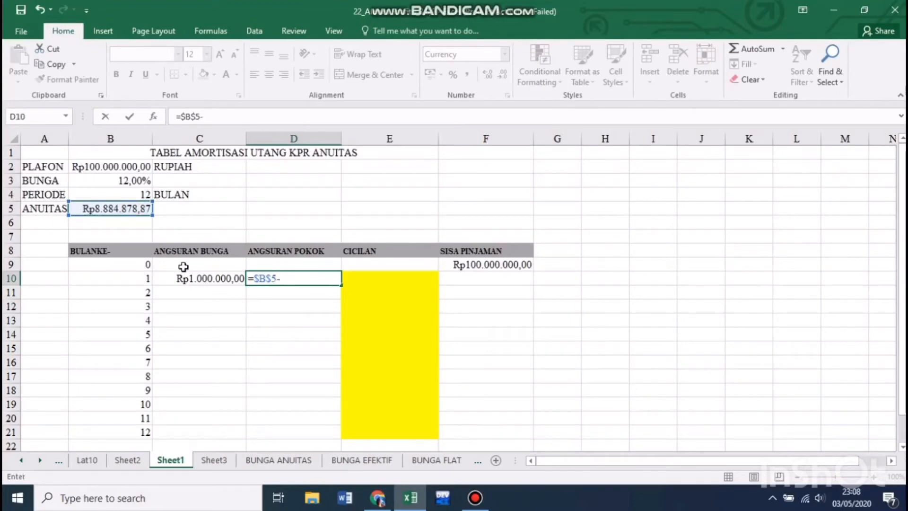
pyautogui.click(200, 278)
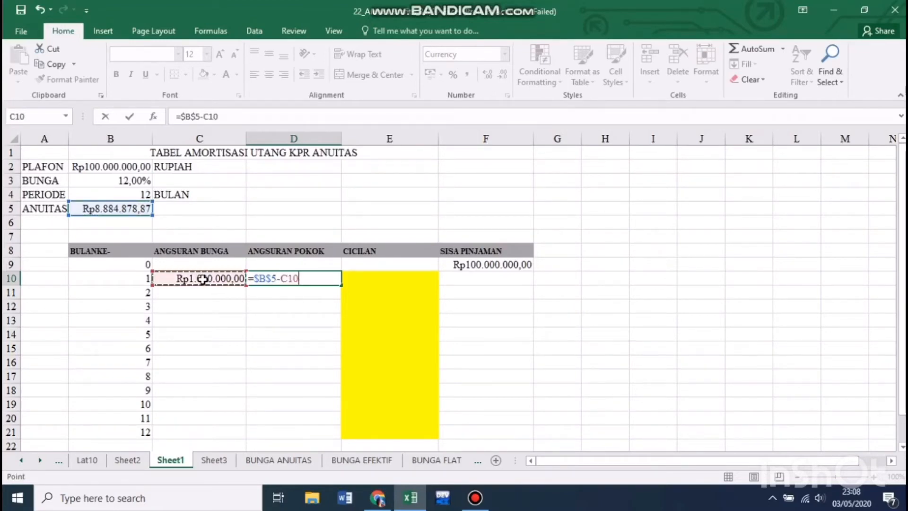
pyautogui.press('Return')
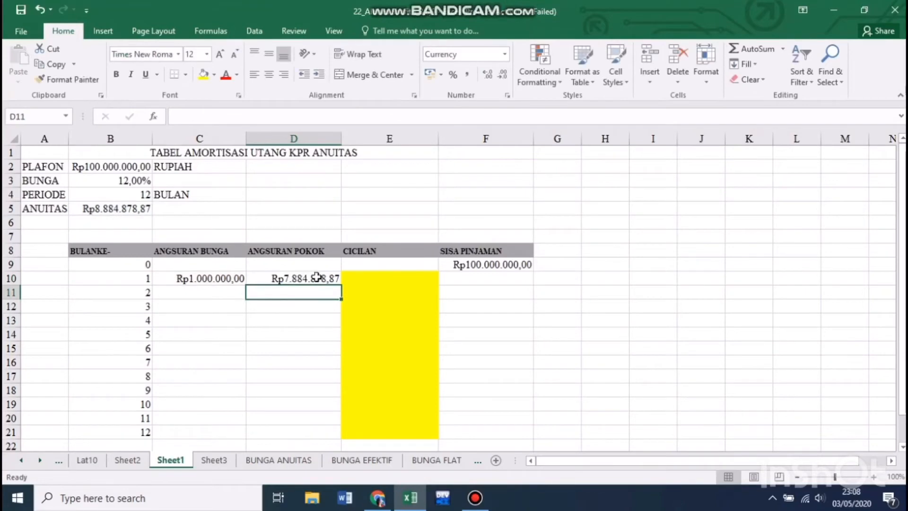
# - Calculate the month 1 CICILAN in E10 by adding the principal in D10 and the interest in C10
pyautogui.click(372, 277)
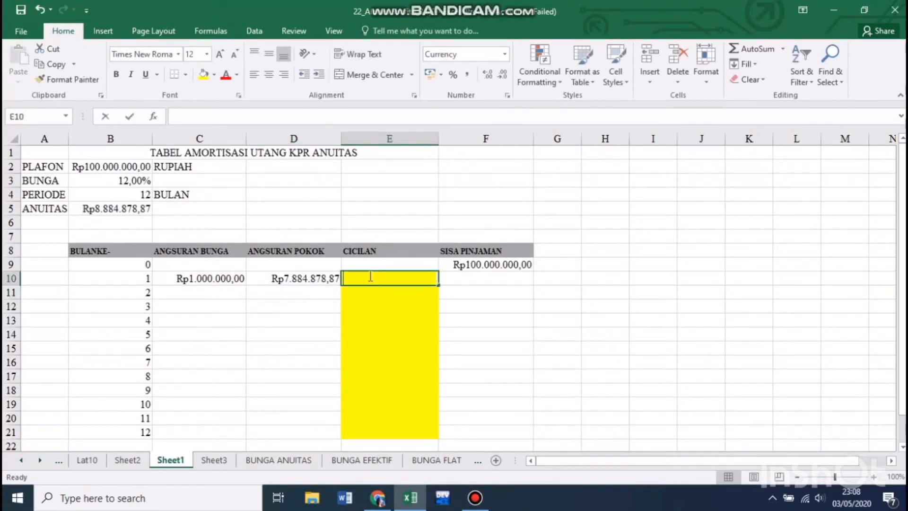
pyautogui.write('=')
pyautogui.click(327, 279)
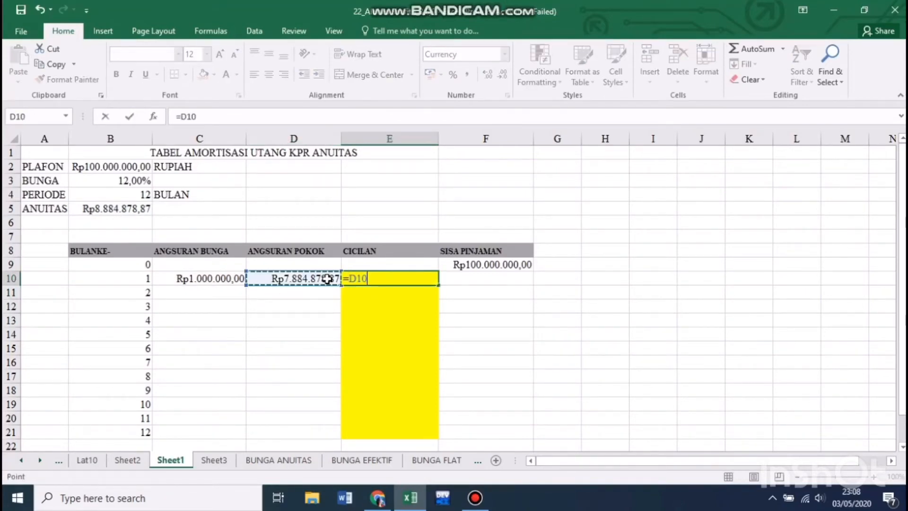
pyautogui.write('++')
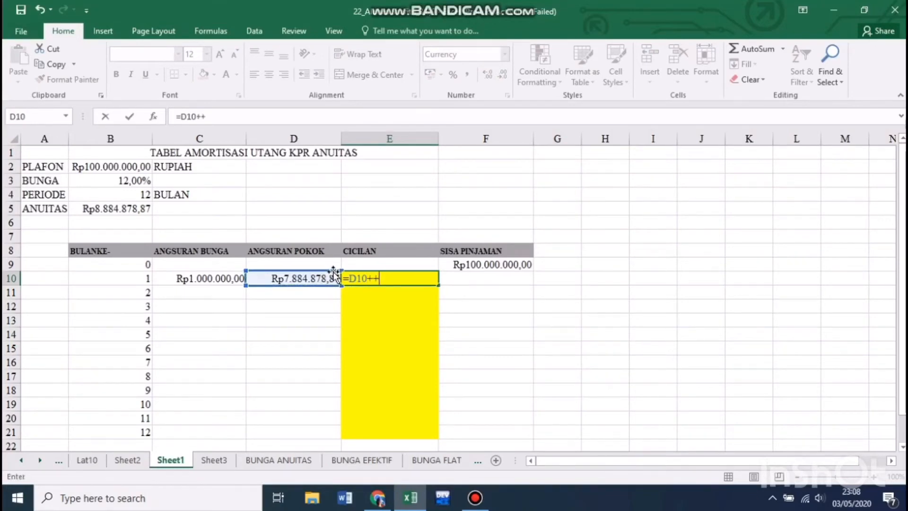
pyautogui.click(222, 279)
pyautogui.press('Return')
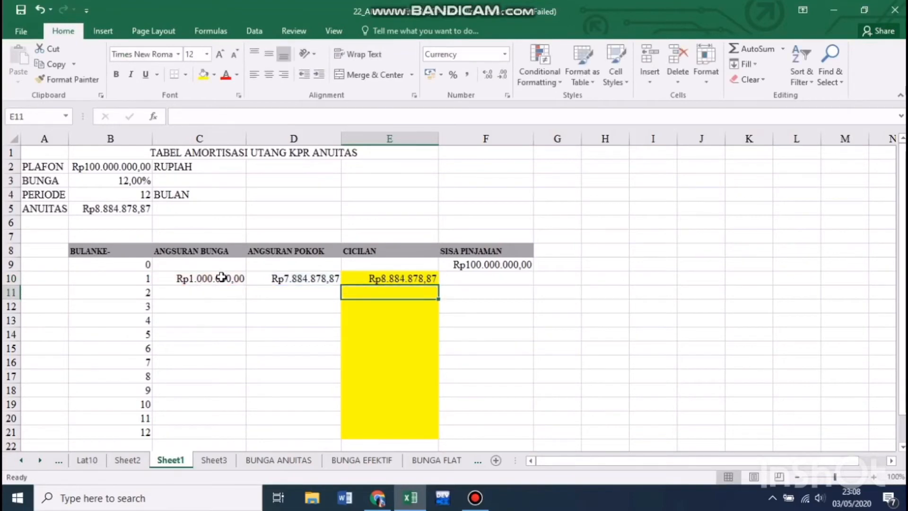
# - Calculate the month 1 SISA PINJAMAN in F10 with =F9-D10, and fill the C10:F10 formulas down through row 21
pyautogui.click(452, 278)
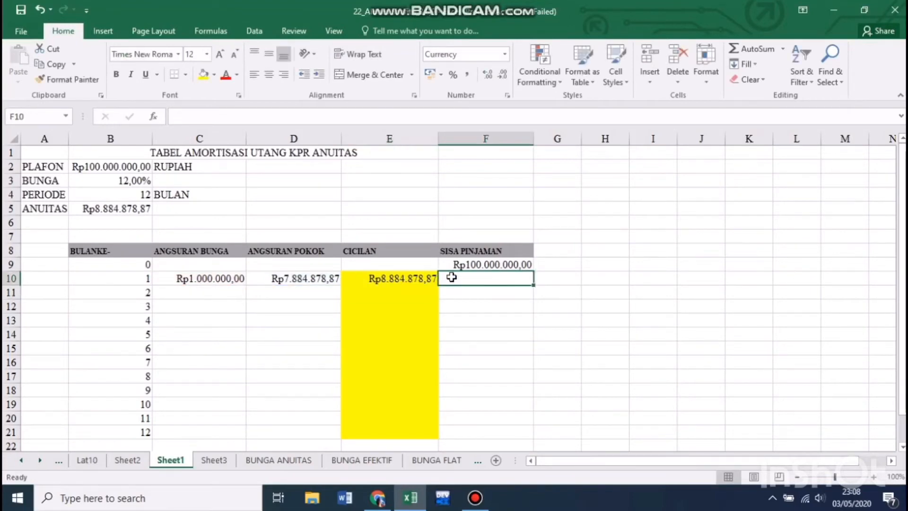
pyautogui.write('=')
pyautogui.click(472, 264)
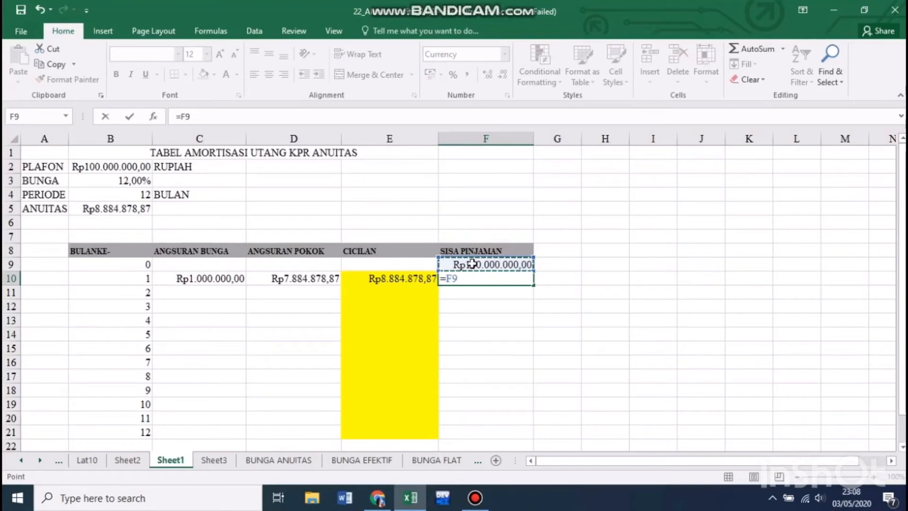
pyautogui.write('-')
pyautogui.click(278, 278)
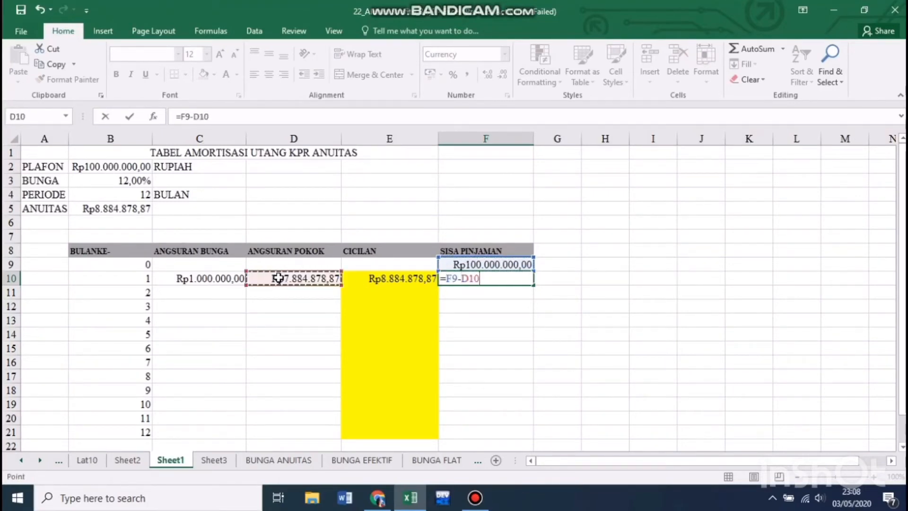
pyautogui.press('Return')
pyautogui.moveTo(213, 279); pyautogui.dragTo(516, 437)
pyautogui.scroll(-2, 252, 323)
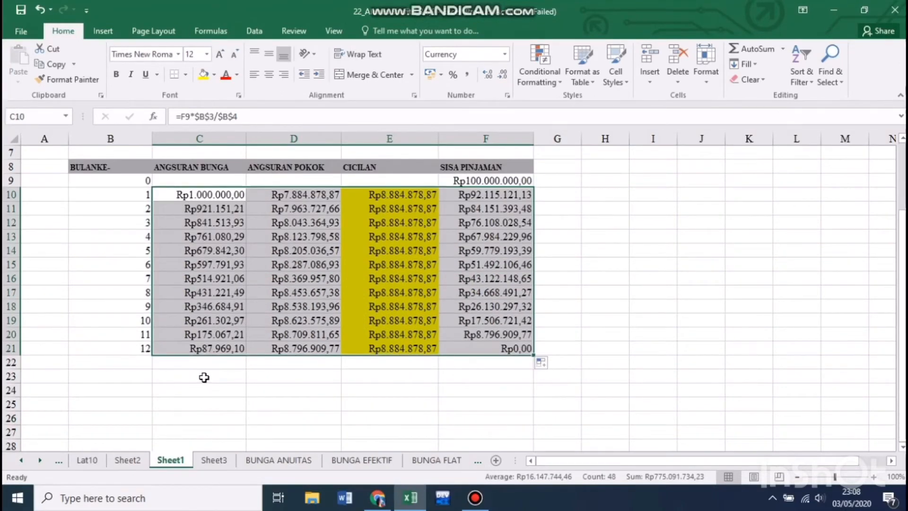
# - Total the ANGSURAN BUNGA column in C23 with =SUM(C10:C21) and fill the formula across to E23
pyautogui.click(204, 377)
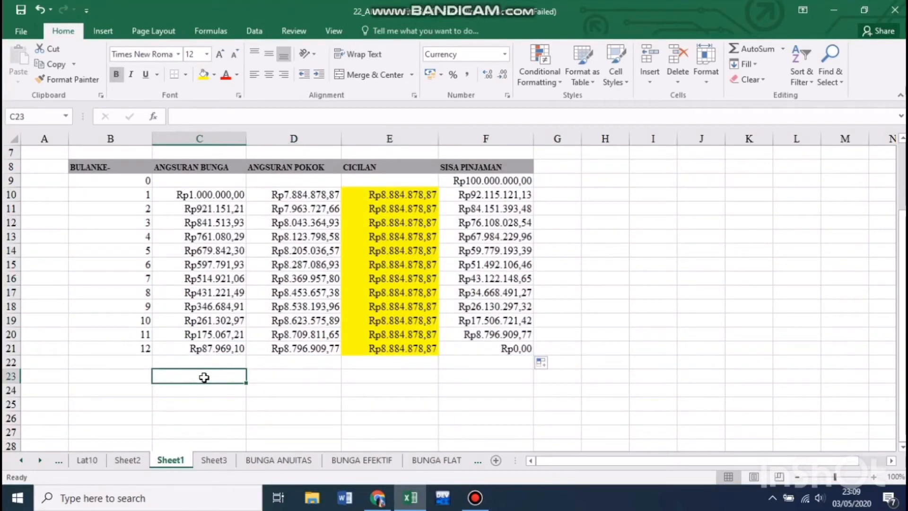
pyautogui.write('=SUM')
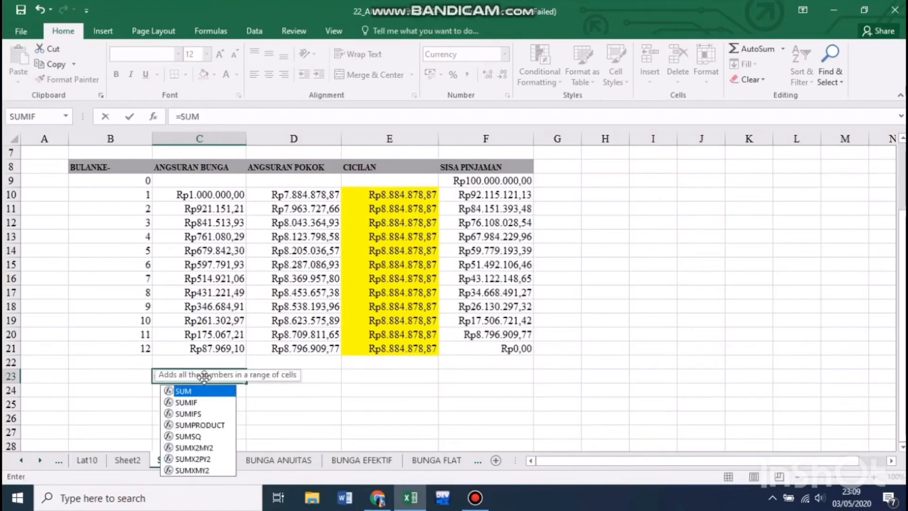
pyautogui.write('(')
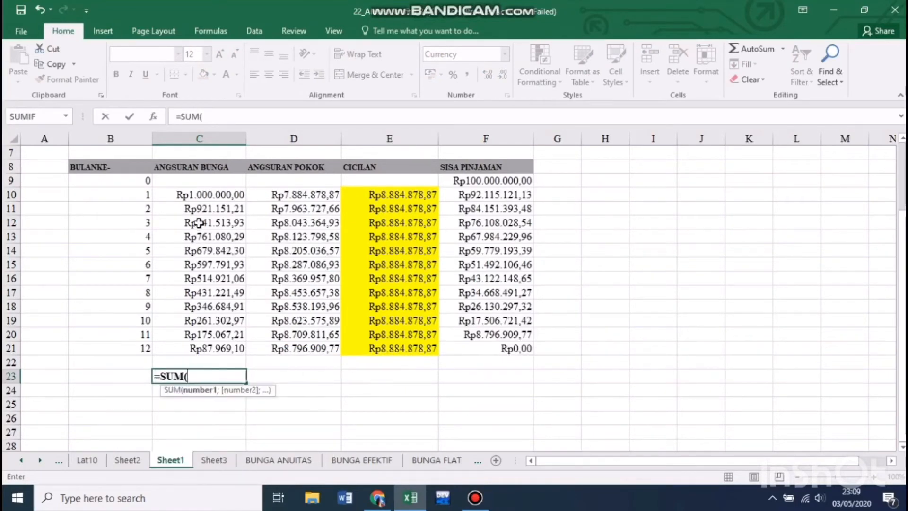
pyautogui.moveTo(207, 189); pyautogui.dragTo(210, 360)
pyautogui.press('Return')
pyautogui.click(225, 376)
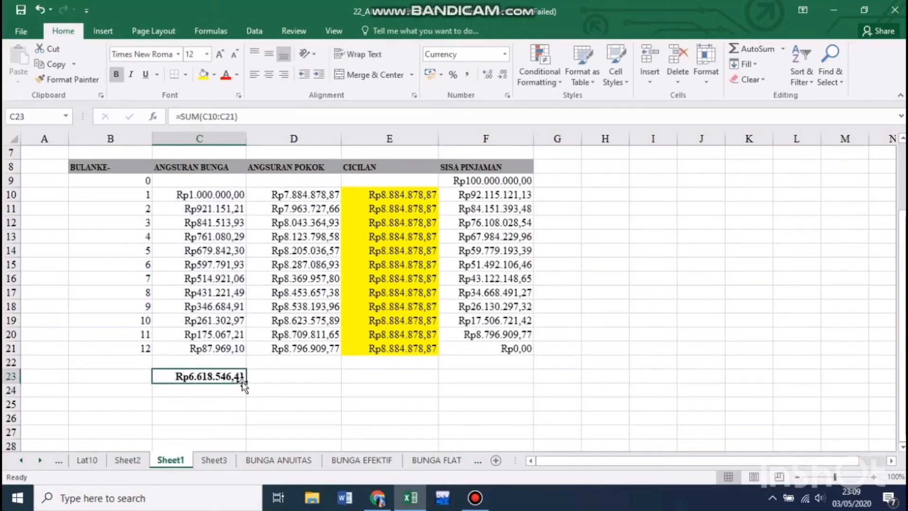
pyautogui.moveTo(246, 383); pyautogui.dragTo(416, 376)
pyautogui.click(466, 374)
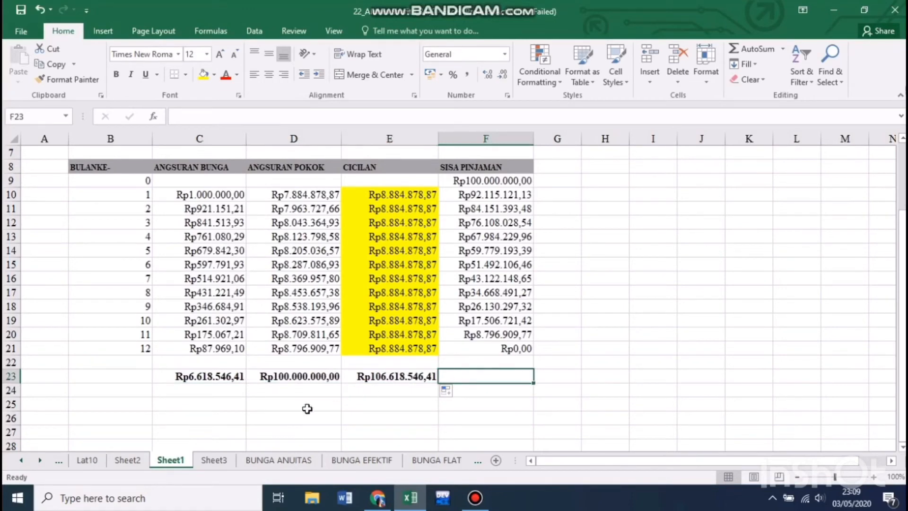
# - On the Lat10 sheet, begin a PMT formula in B35 of the Margin Murabahah table with the rate $B$29/12
pyautogui.click(87, 460)
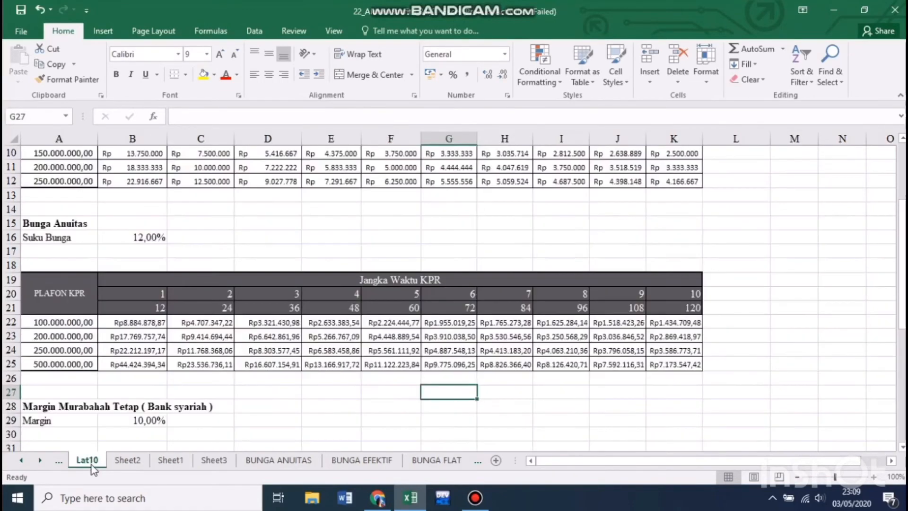
pyautogui.scroll(-4, 189, 369)
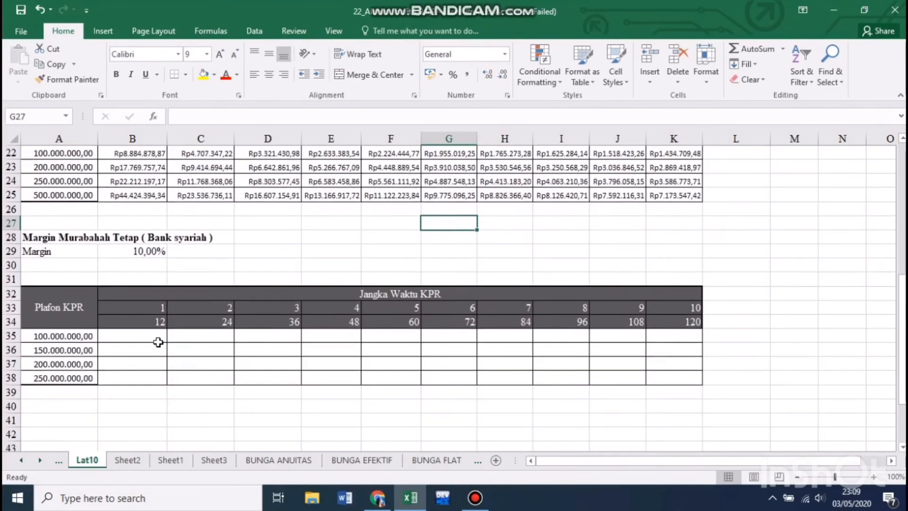
pyautogui.click(156, 340)
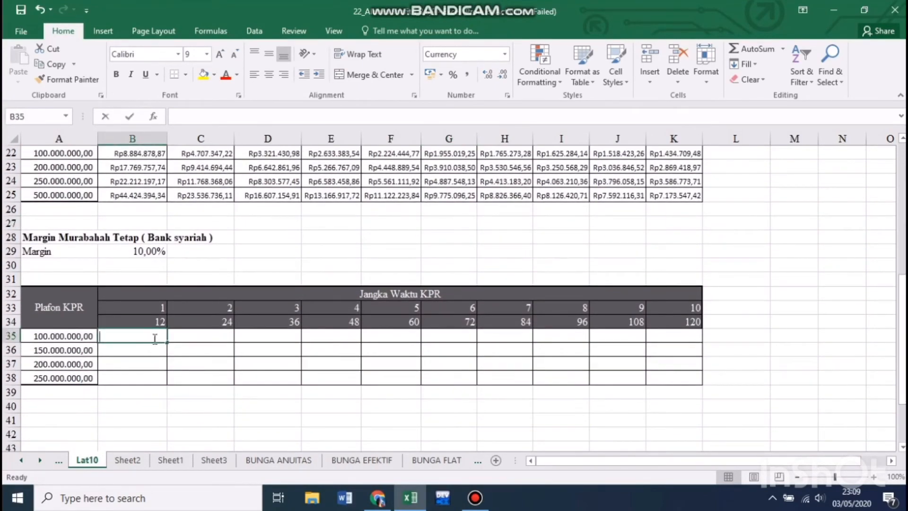
pyautogui.write('=PMT(')
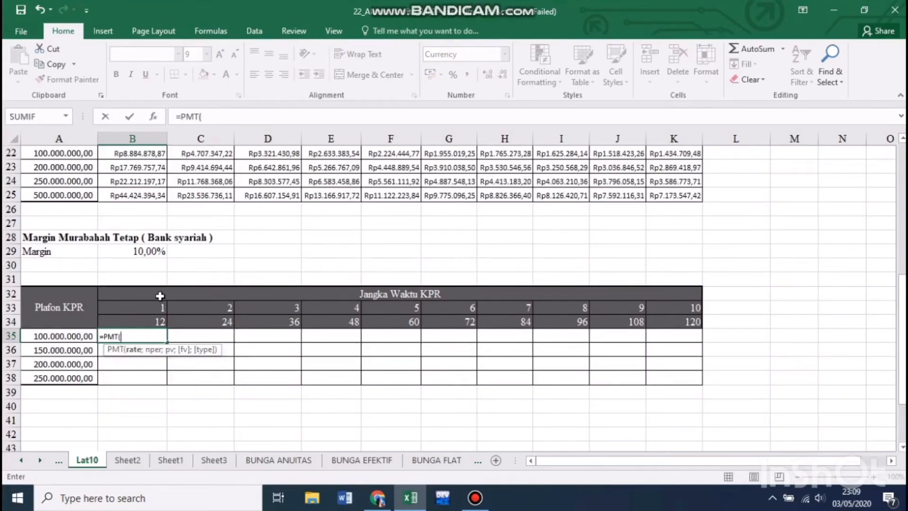
pyautogui.click(157, 252)
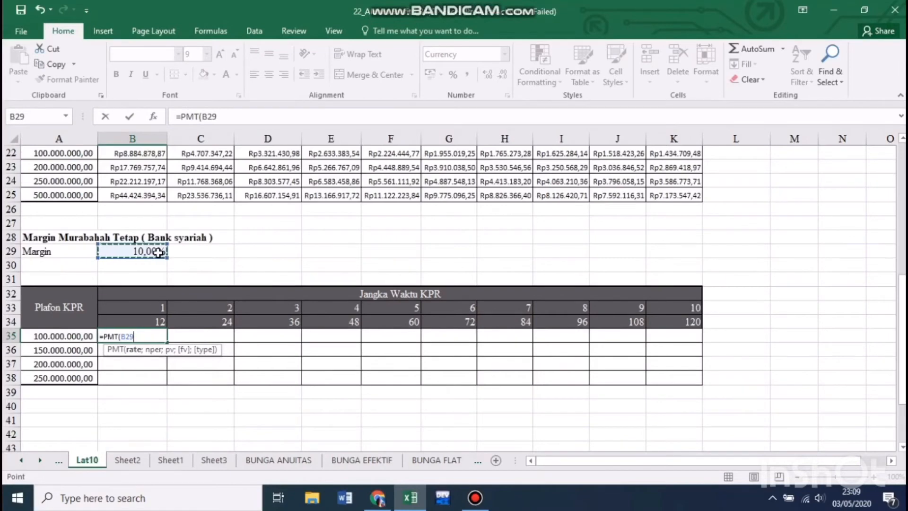
pyautogui.press('F4')
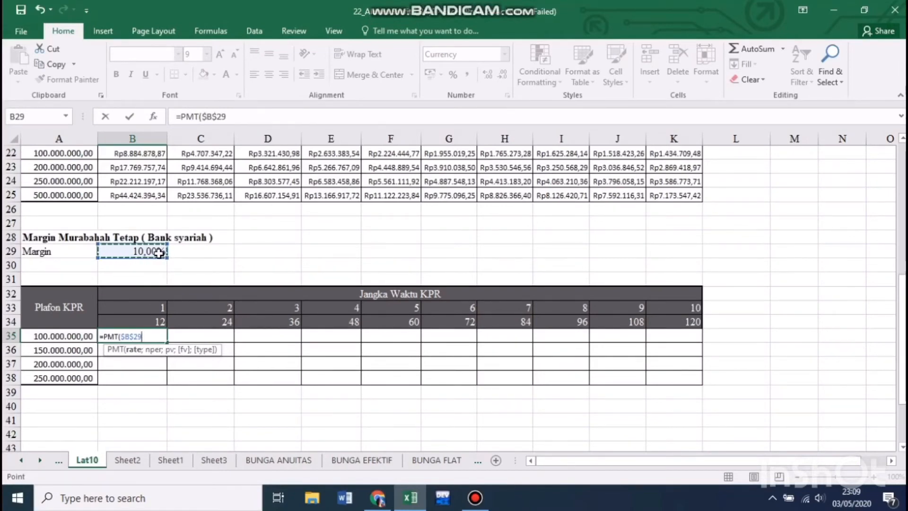
pyautogui.write('/12')
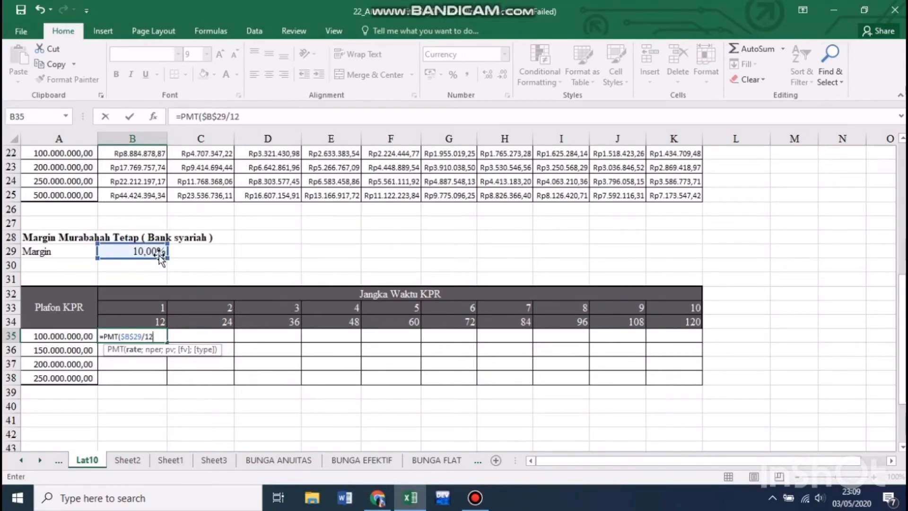
pyautogui.write(';')
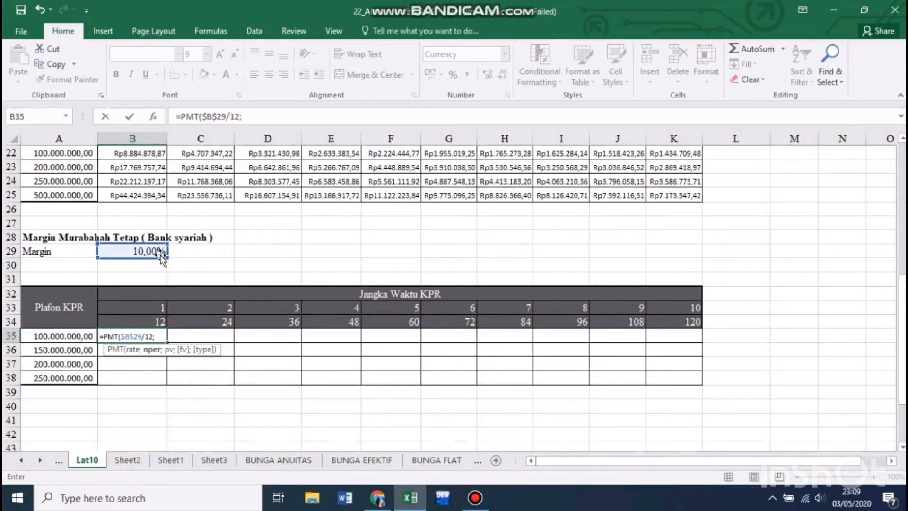
# - Complete the B35 PMT formula with B$34 as the periods, -$A35 as the present value, and 0 for both future value and type
pyautogui.click(159, 320)
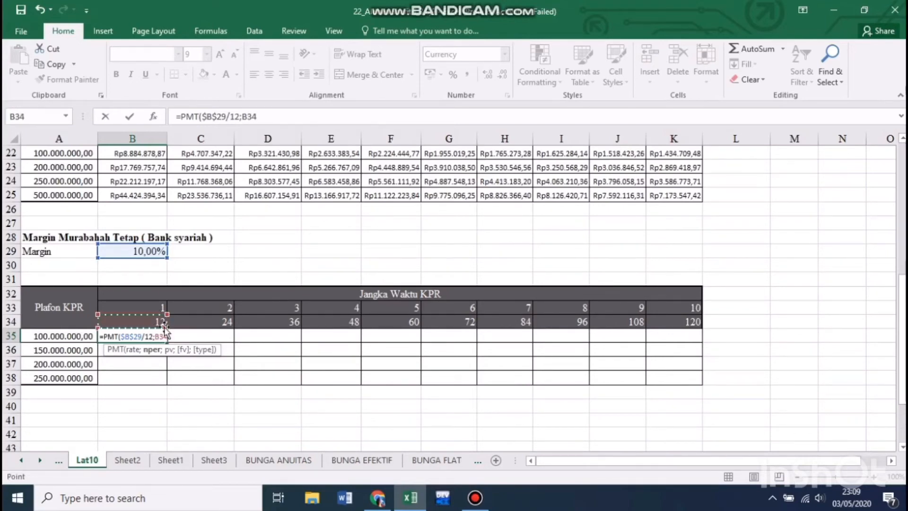
pyautogui.press('F4')
pyautogui.press('F4')
pyautogui.write(';-')
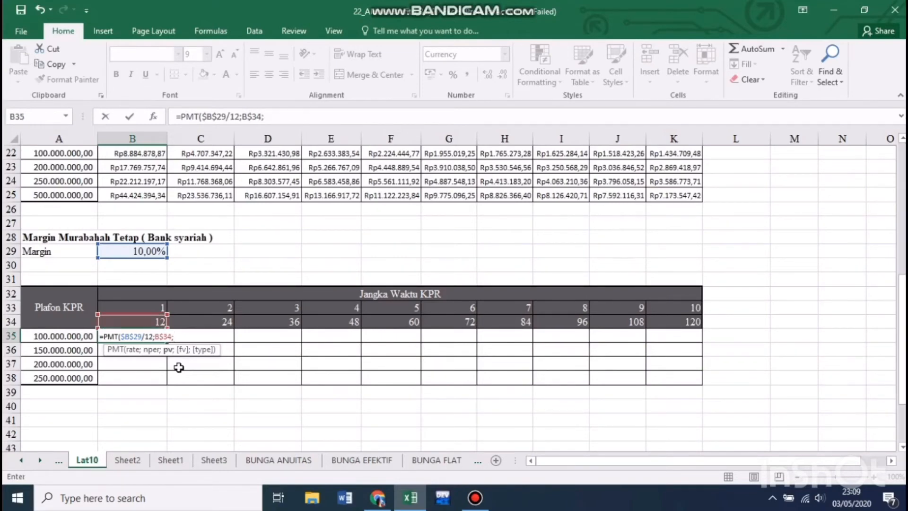
pyautogui.click(75, 334)
pyautogui.press('F4')
pyautogui.press('F4')
pyautogui.press('F4')
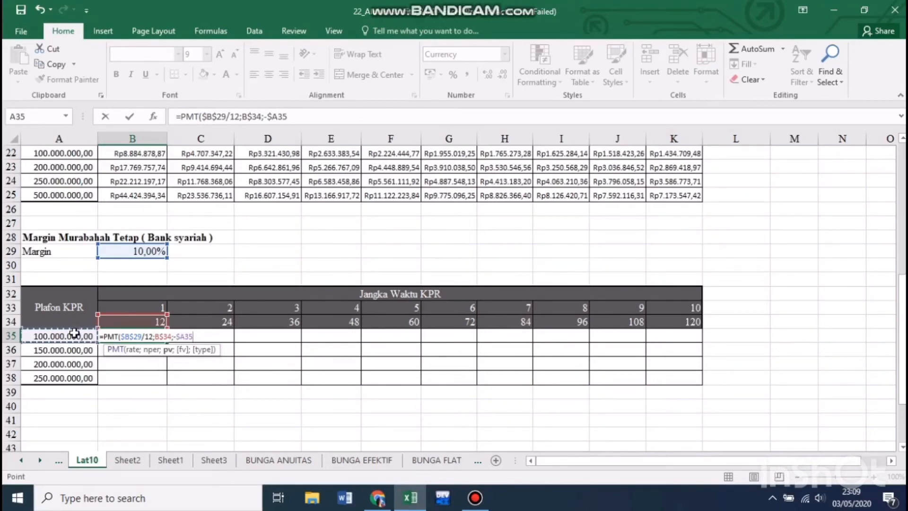
pyautogui.write(';')
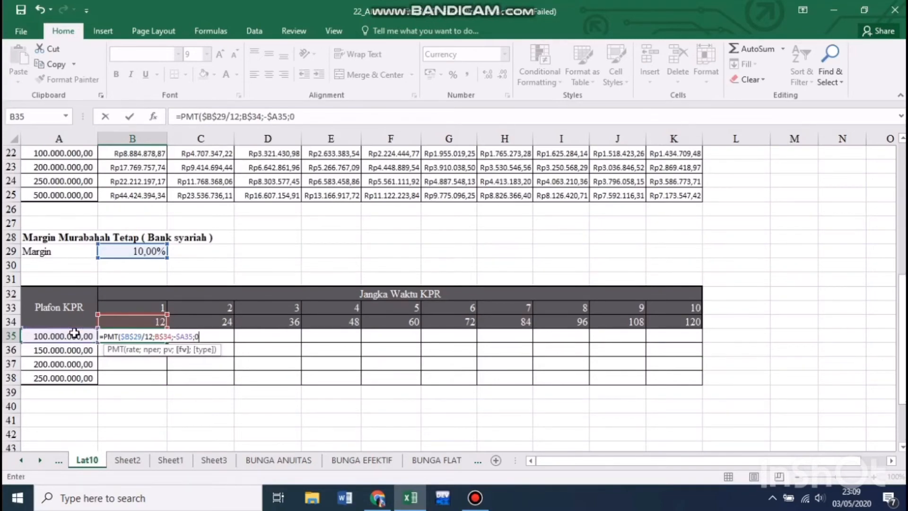
pyautogui.write('0;')
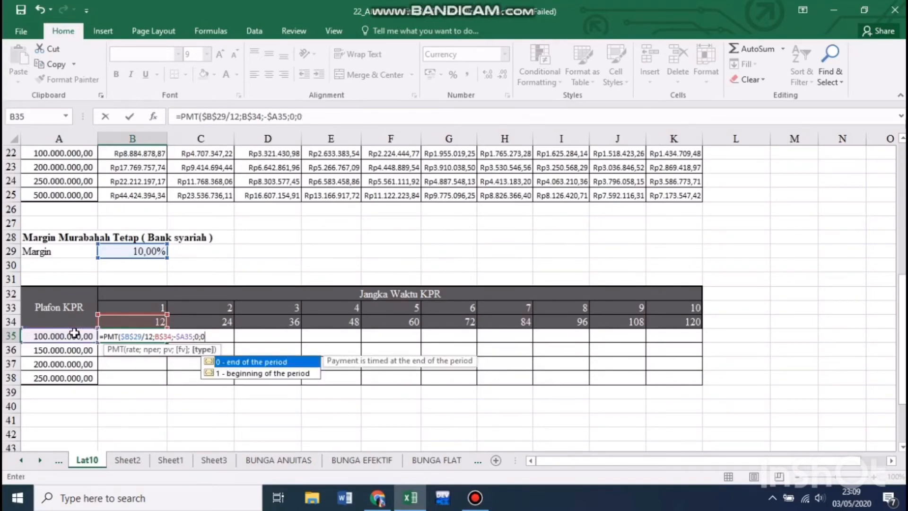
pyautogui.write('0')
pyautogui.press('Return')
# - Fill the B35 installment formula across and down the Margin Murabahah table through K38
pyautogui.click(126, 338)
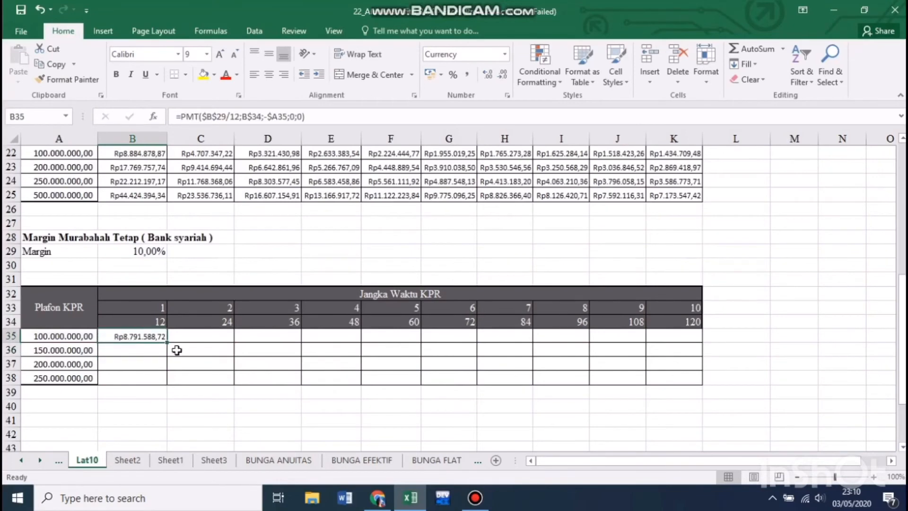
pyautogui.moveTo(167, 342); pyautogui.dragTo(687, 376)
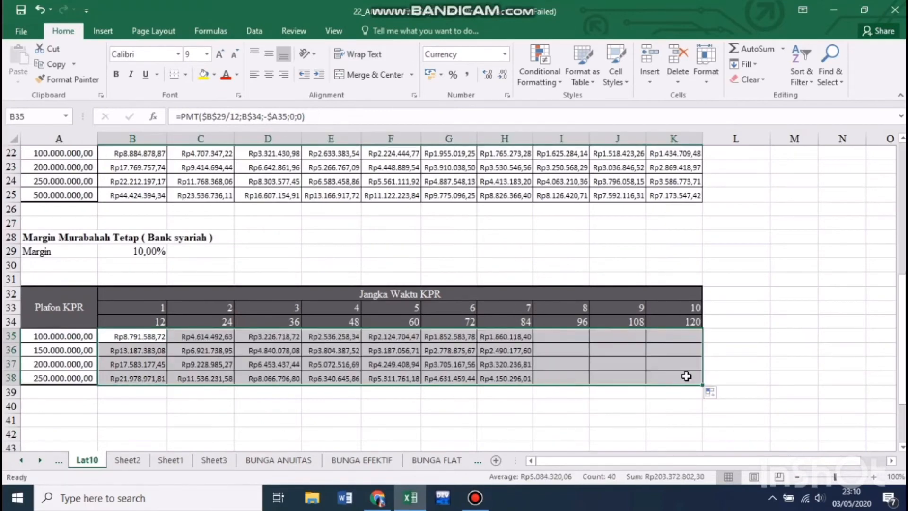
pyautogui.click(306, 403)
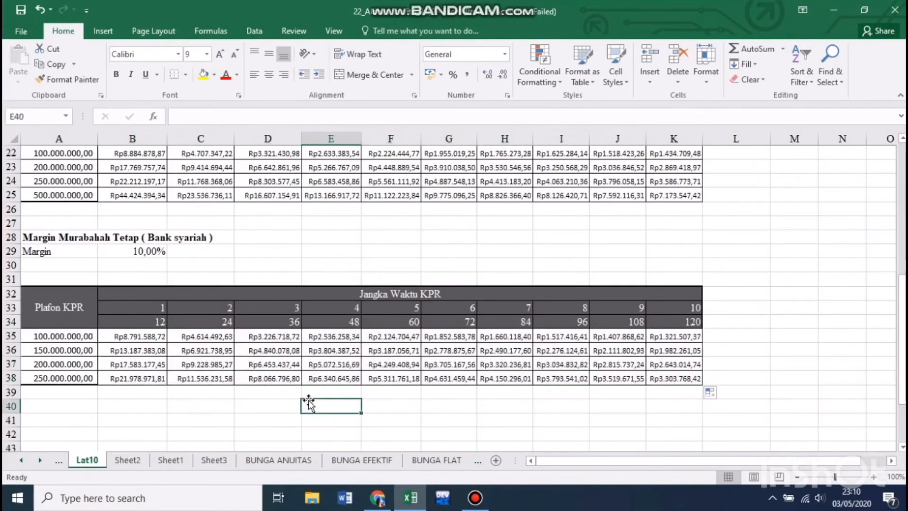
# - On Sheet3, calculate the MARGIN MURABAHAH installment in B5 with =PMT(B3/12;B4;-B2;0;0)
pyautogui.click(218, 461)
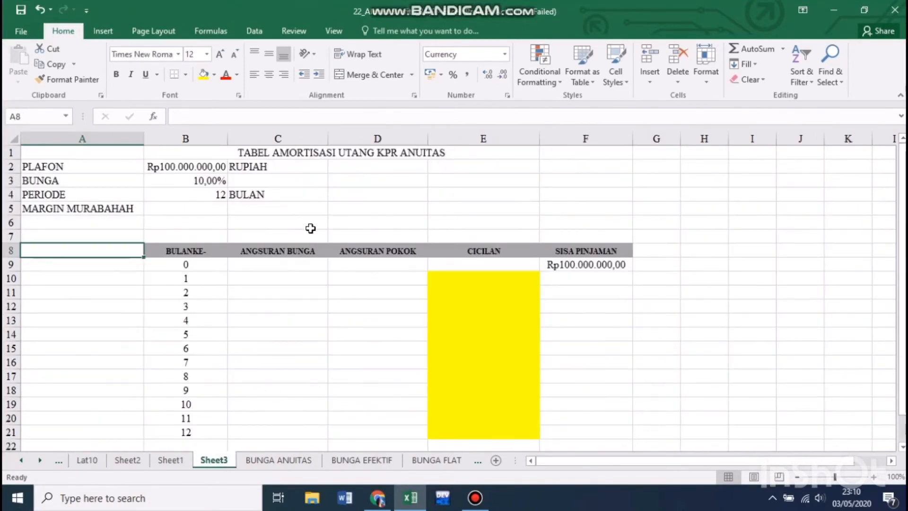
pyautogui.click(207, 210)
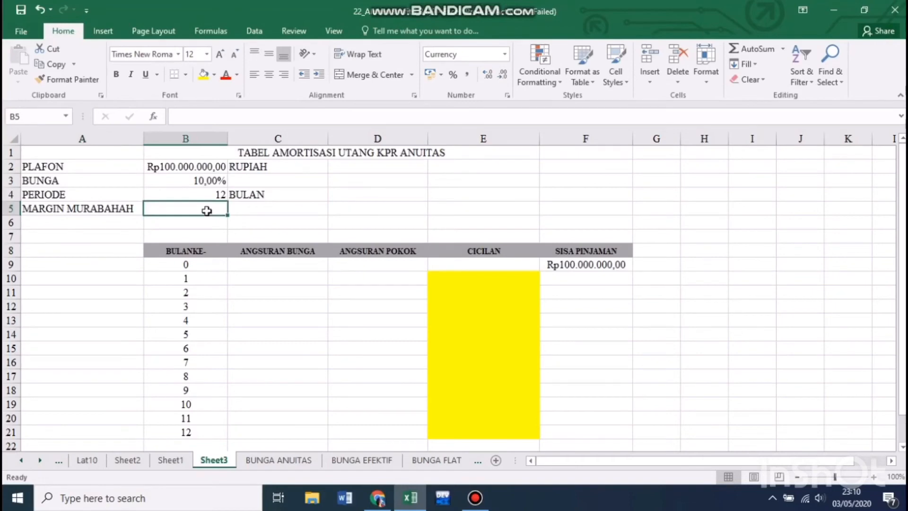
pyautogui.write('=PMT')
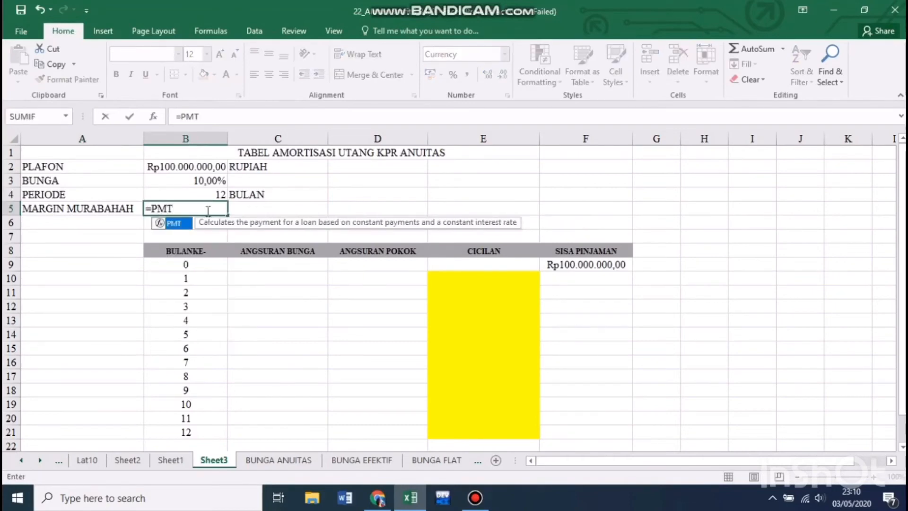
pyautogui.write('(')
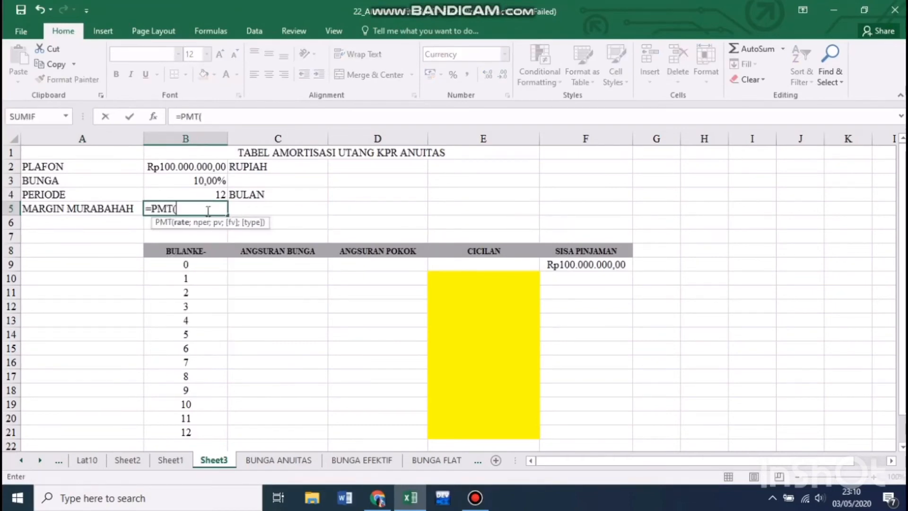
pyautogui.click(189, 180)
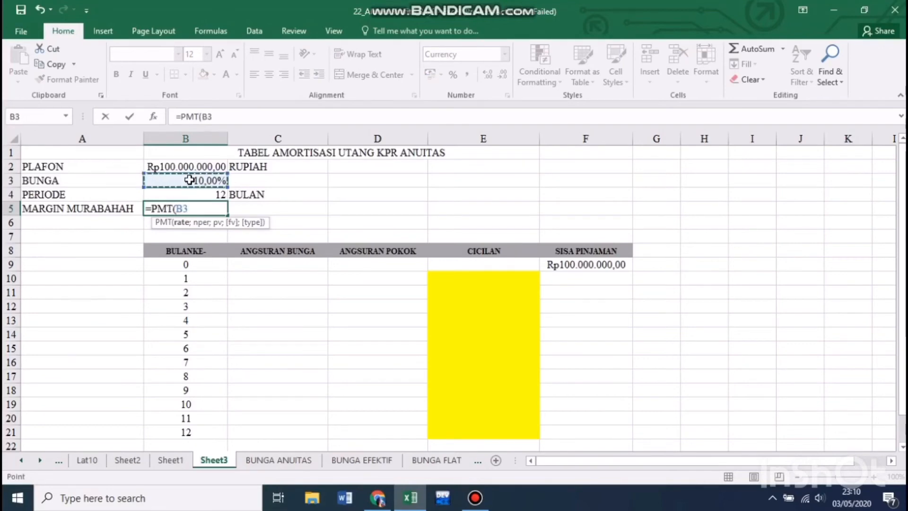
pyautogui.write('/12;')
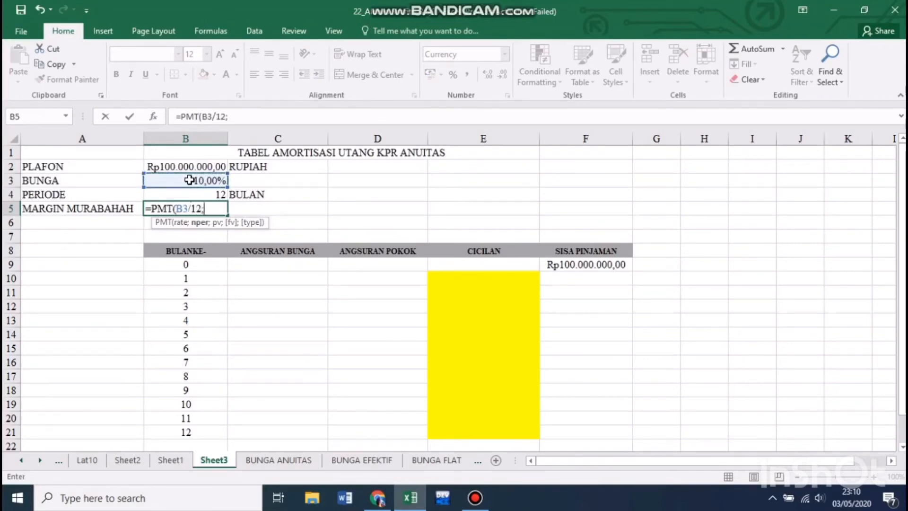
pyautogui.click(195, 194)
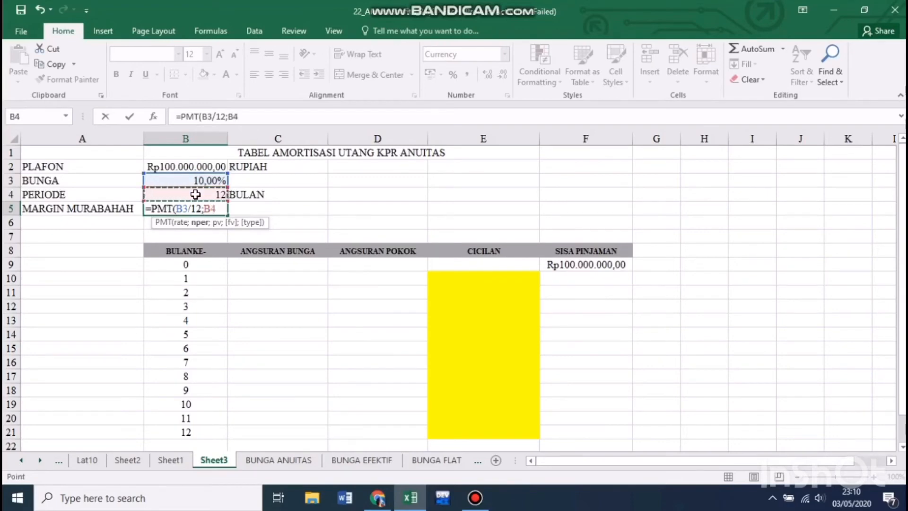
pyautogui.write(';-')
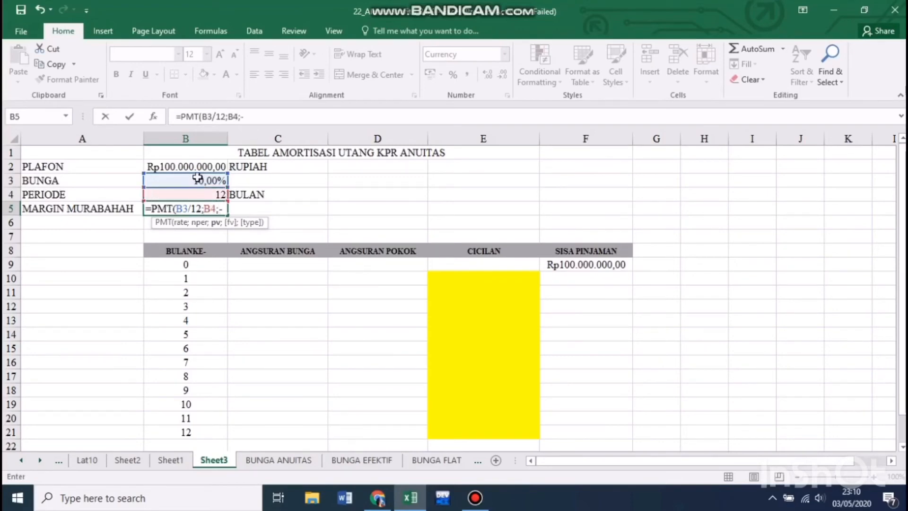
pyautogui.click(194, 167)
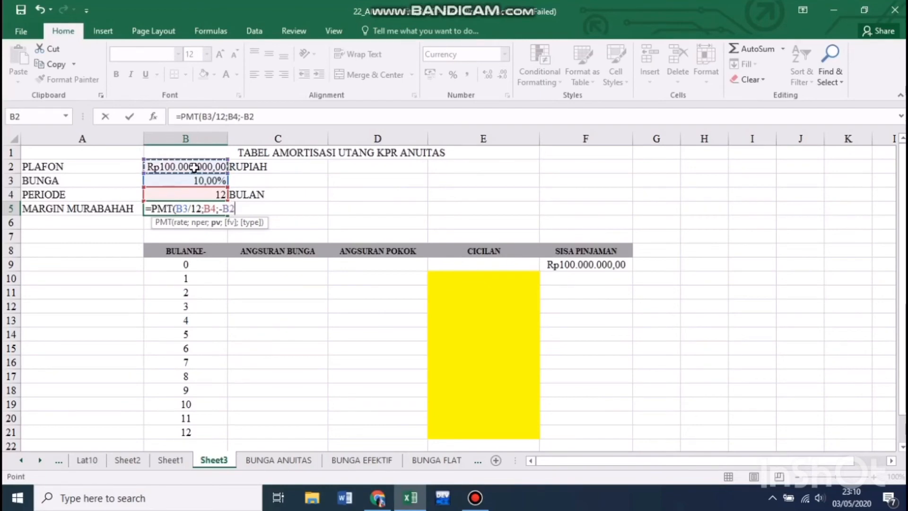
pyautogui.write(';0')
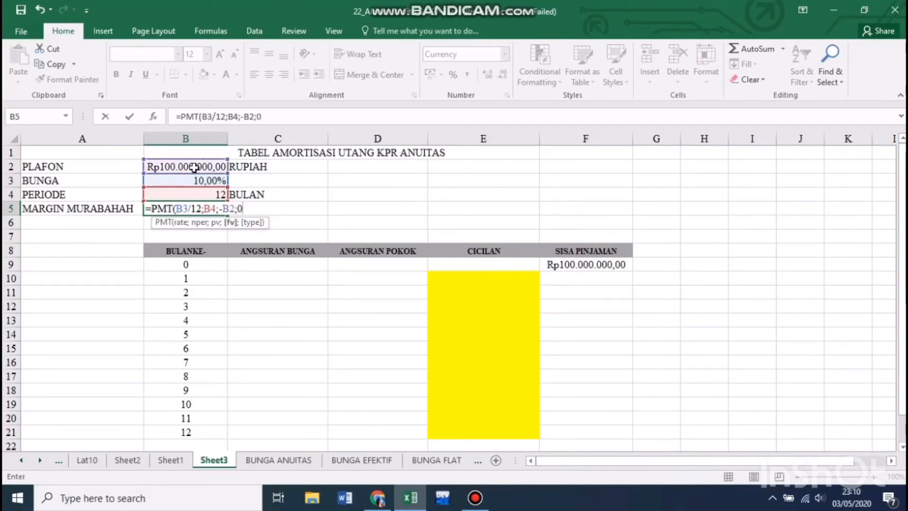
pyautogui.write(';0')
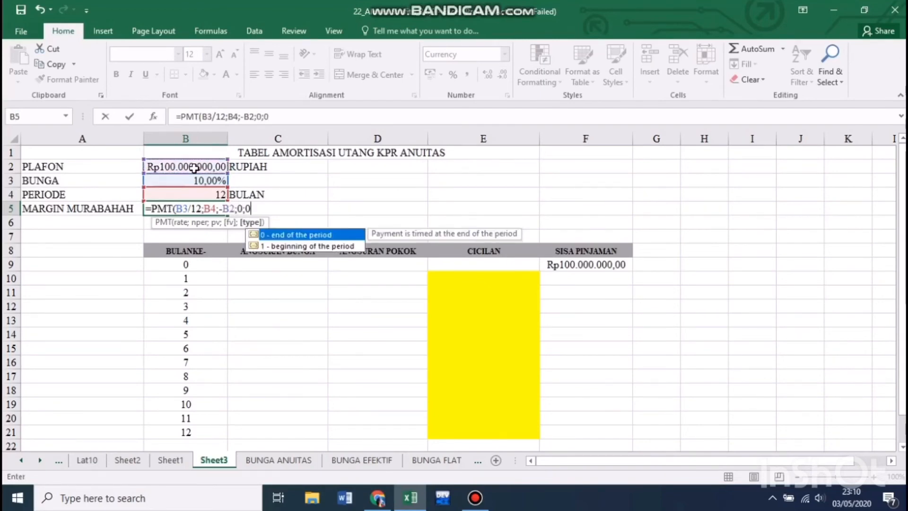
pyautogui.press('Return')
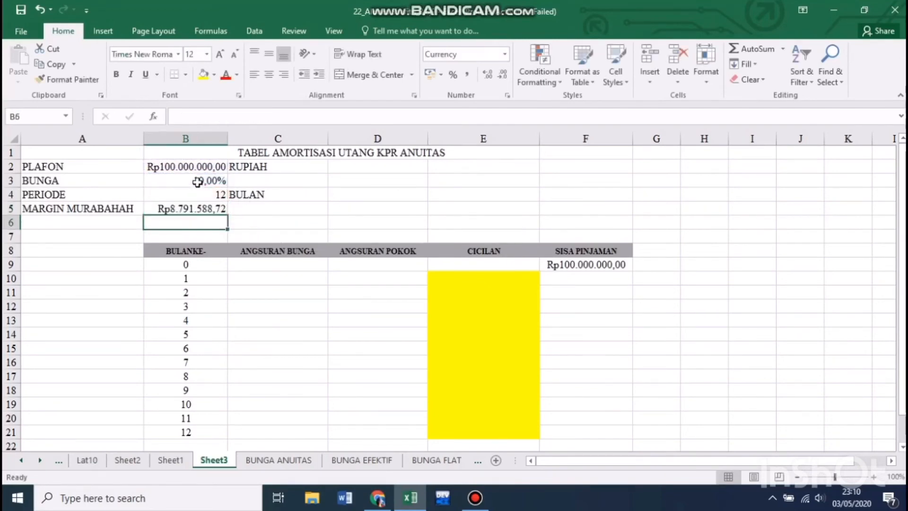
# - Calculate the month 1 ANGSURAN BUNGA in C10 with =F9*$B$3/$B$4, keeping the rate and period references absolute
pyautogui.click(258, 281)
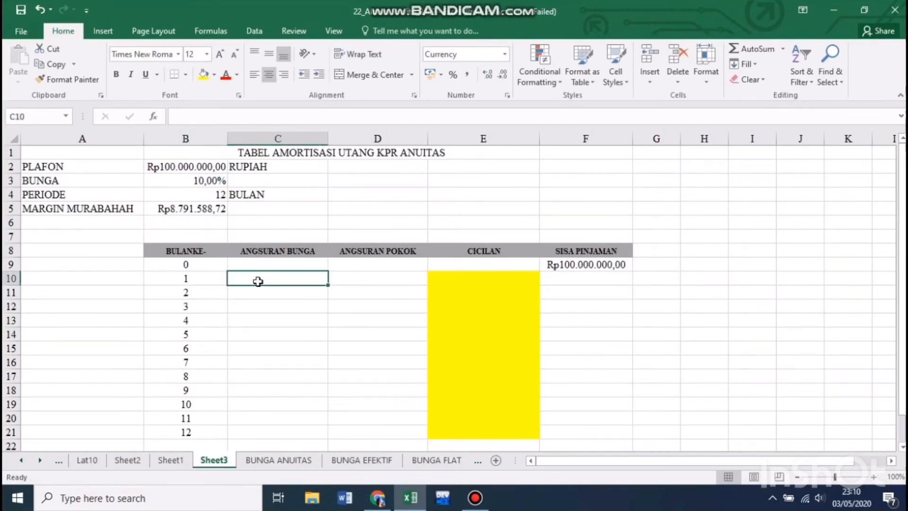
pyautogui.write('=')
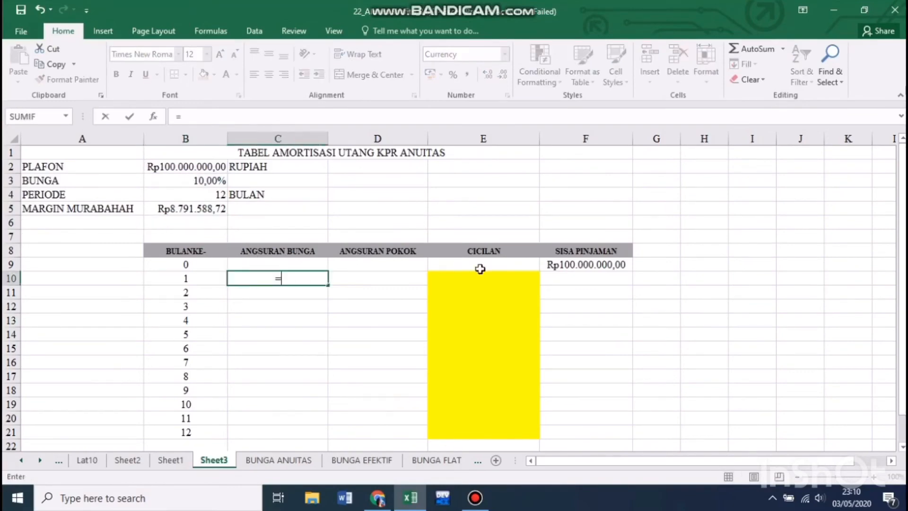
pyautogui.click(571, 261)
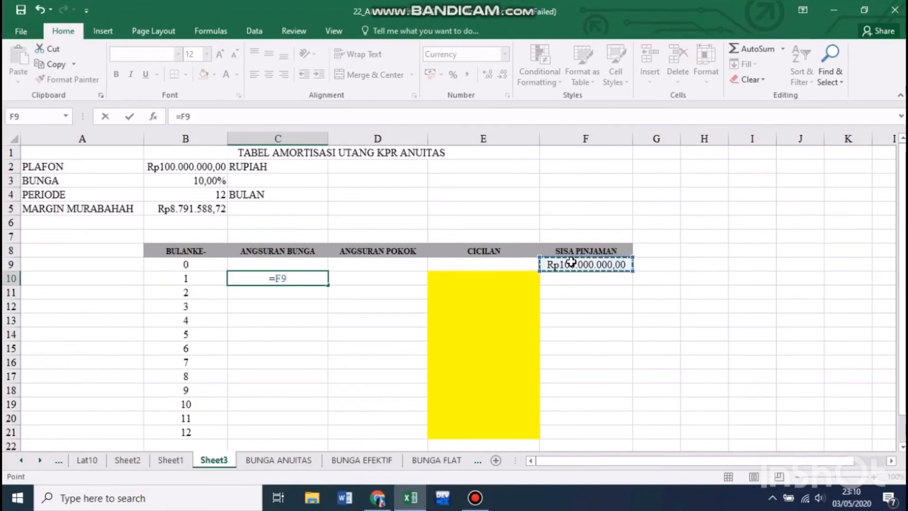
pyautogui.write('*')
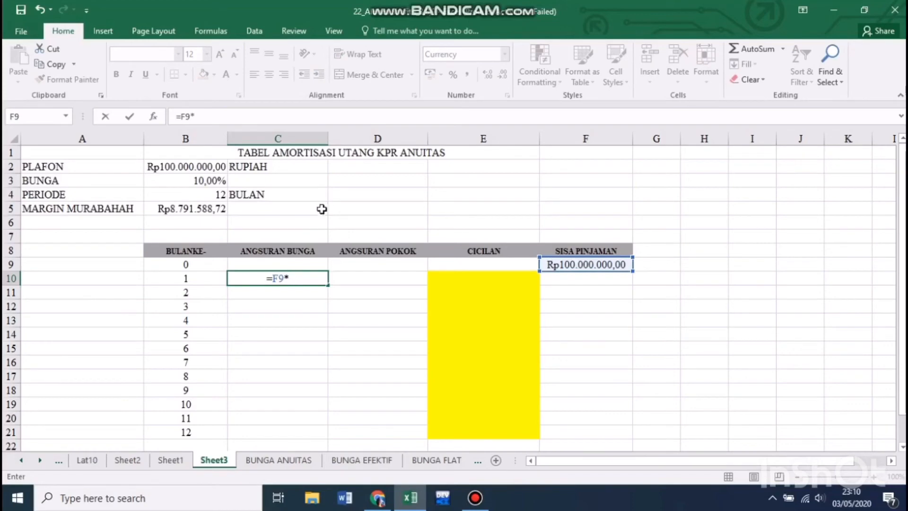
pyautogui.click(195, 181)
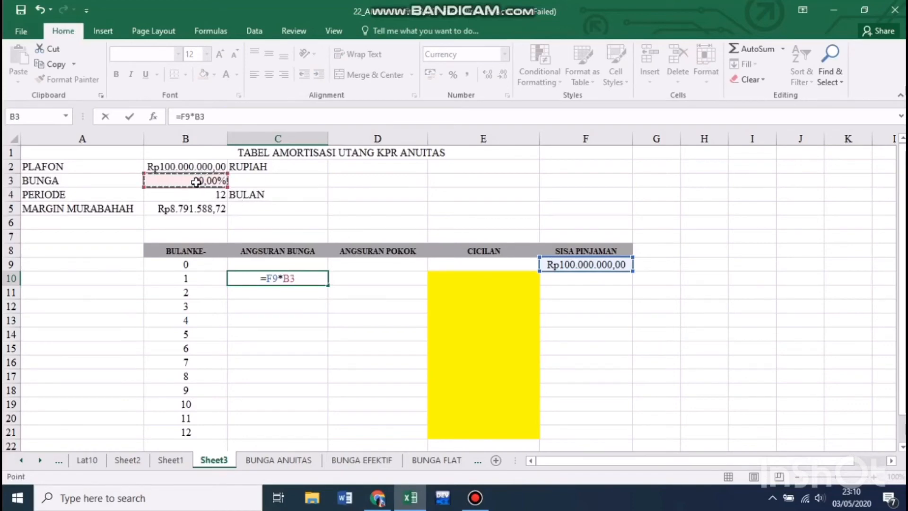
pyautogui.write('/')
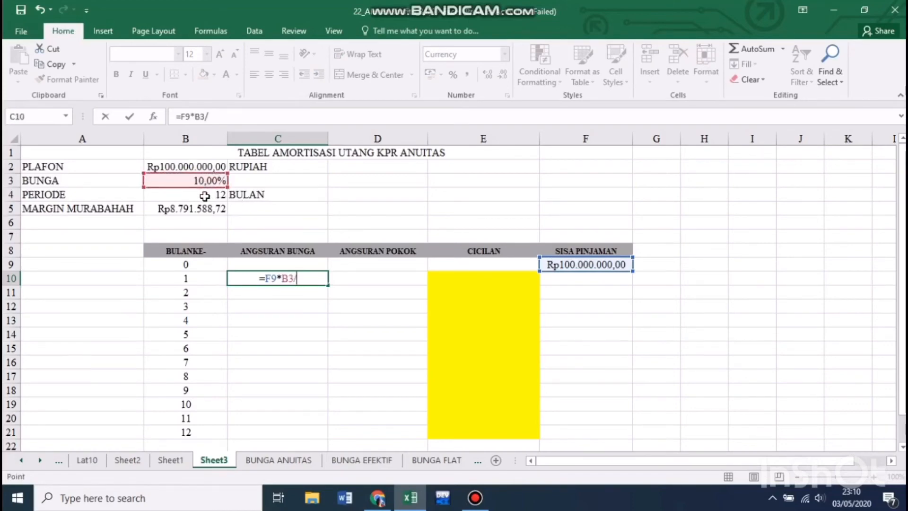
pyautogui.click(204, 192)
pyautogui.click(282, 279)
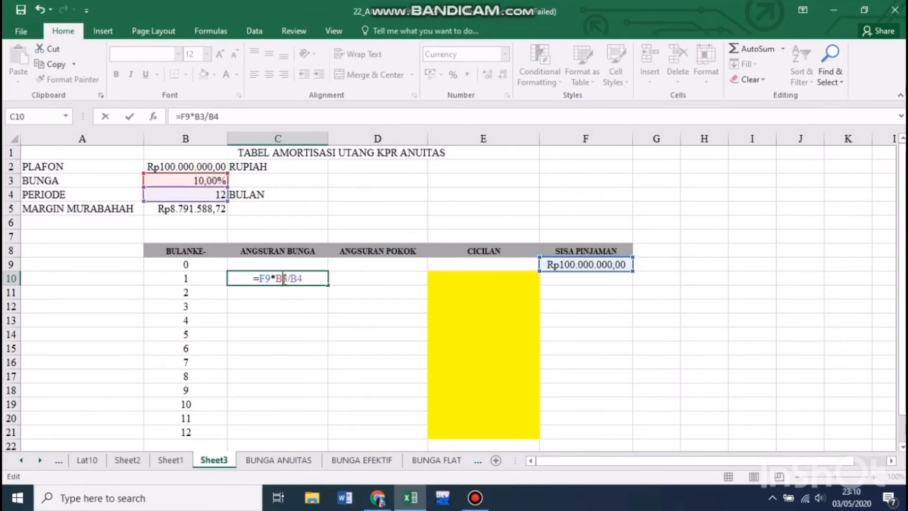
pyautogui.press('F4')
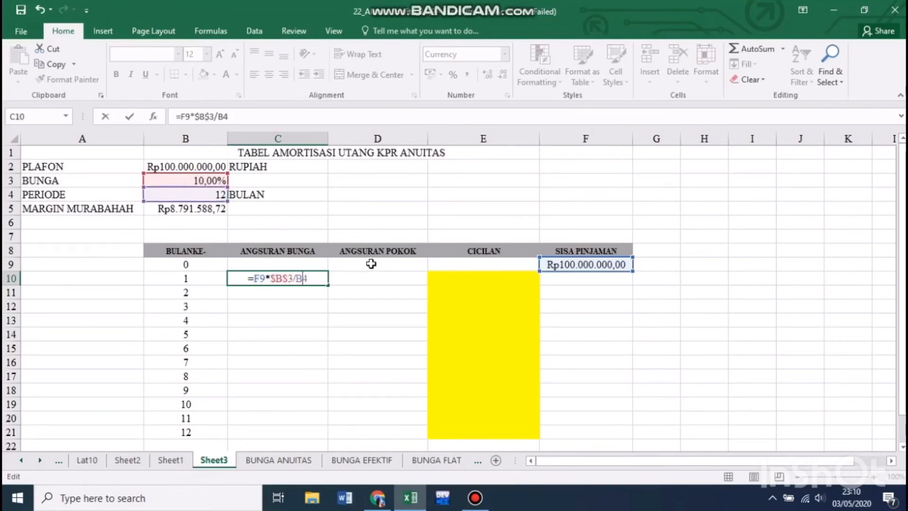
pyautogui.press('F4')
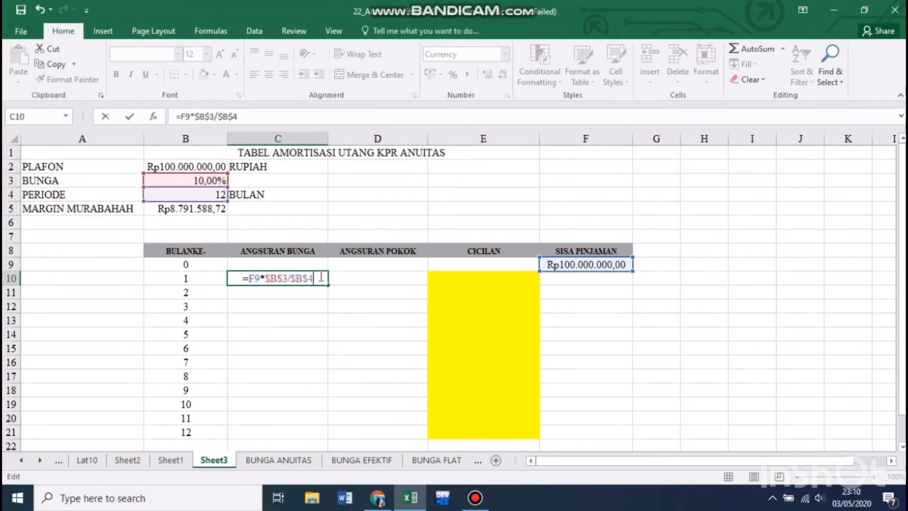
pyautogui.press('Return')
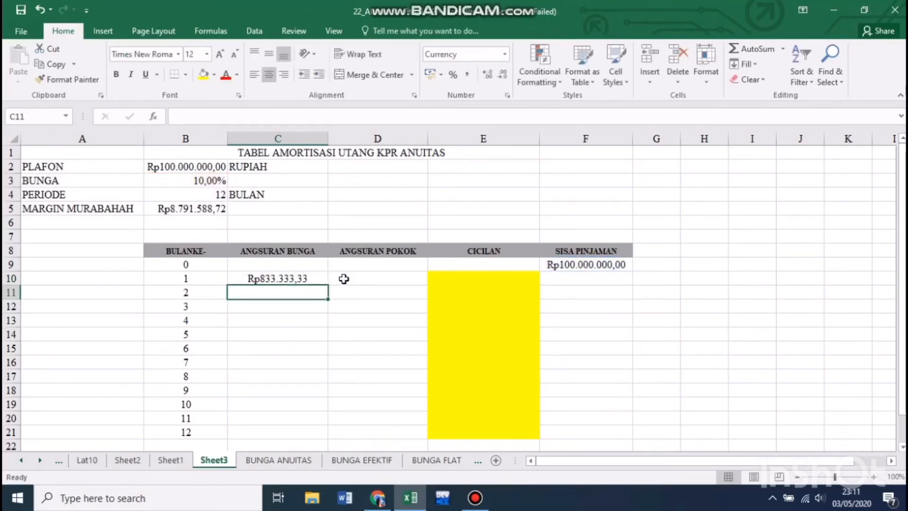
# - Calculate the month 1 ANGSURAN POKOK in D10 with =$B$5-C10
pyautogui.click(345, 280)
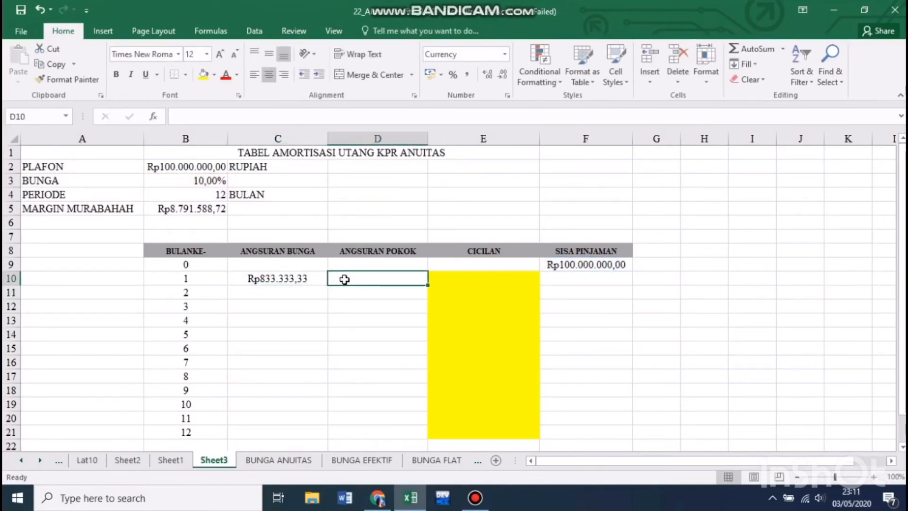
pyautogui.write('=')
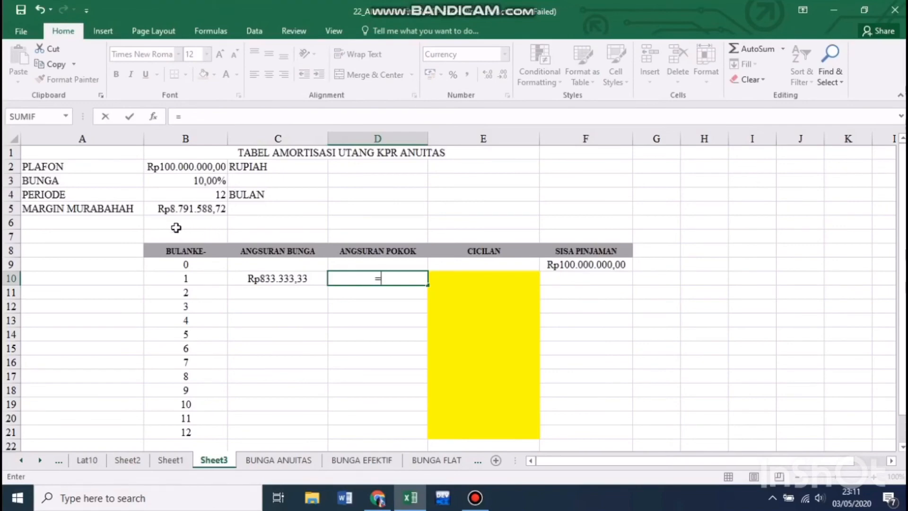
pyautogui.click(182, 208)
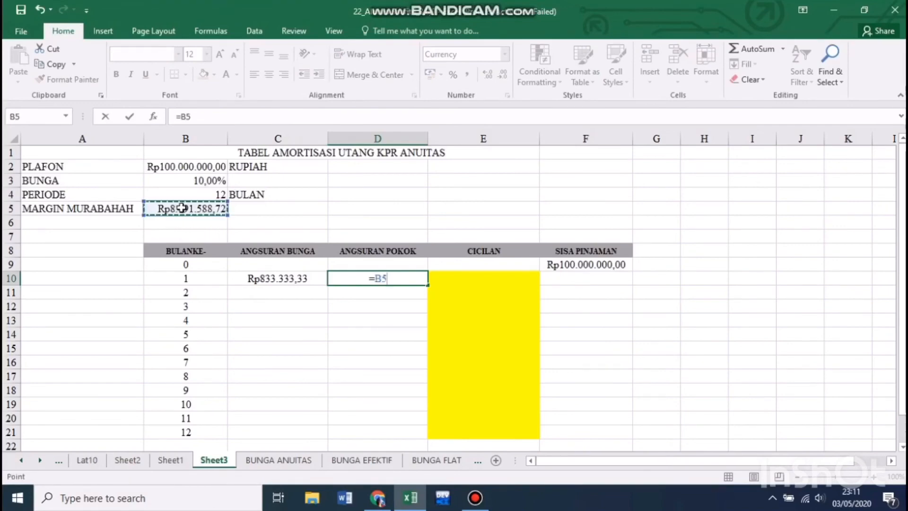
pyautogui.press('F4')
pyautogui.write('-')
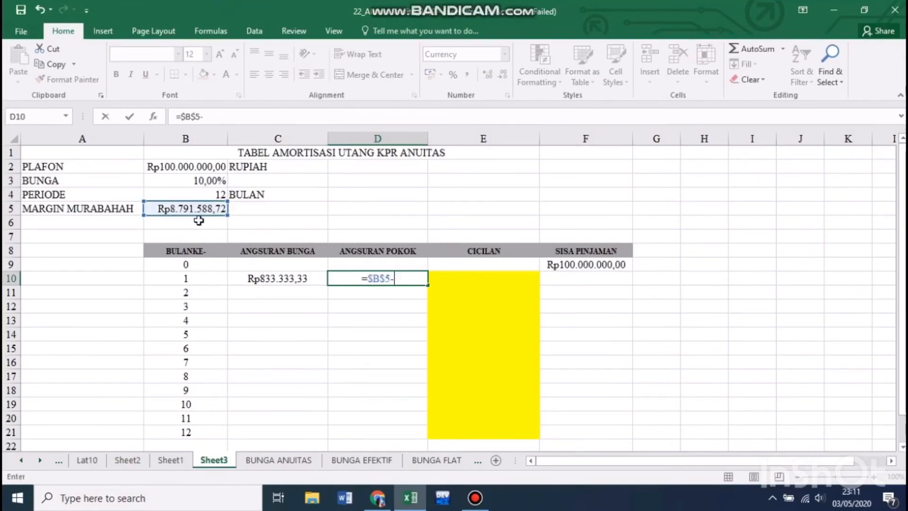
pyautogui.click(267, 280)
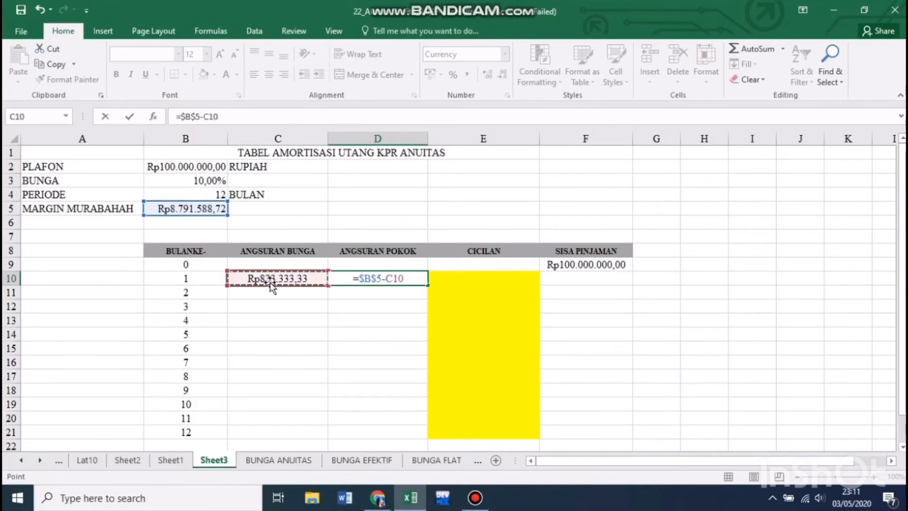
pyautogui.press('Return')
# - Calculate the month 1 CICILAN in E10 with =D10+C10
pyautogui.click(465, 278)
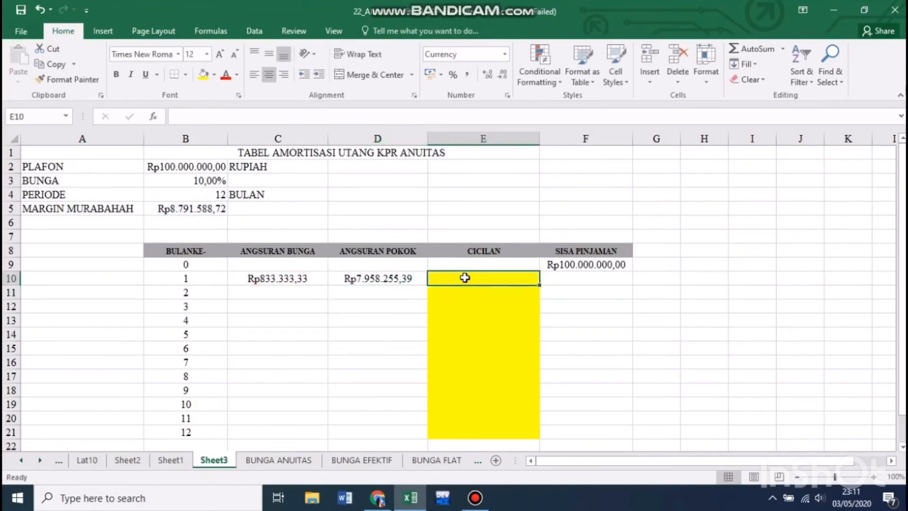
pyautogui.write('=')
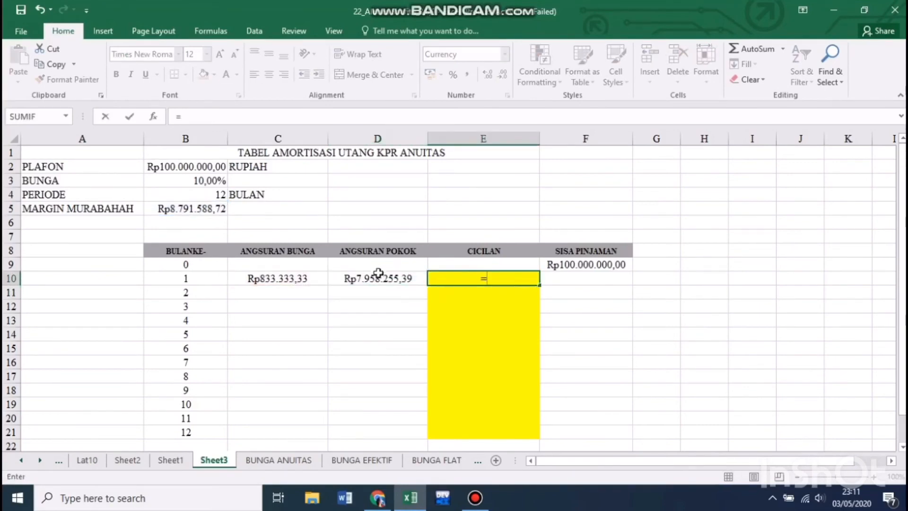
pyautogui.click(376, 280)
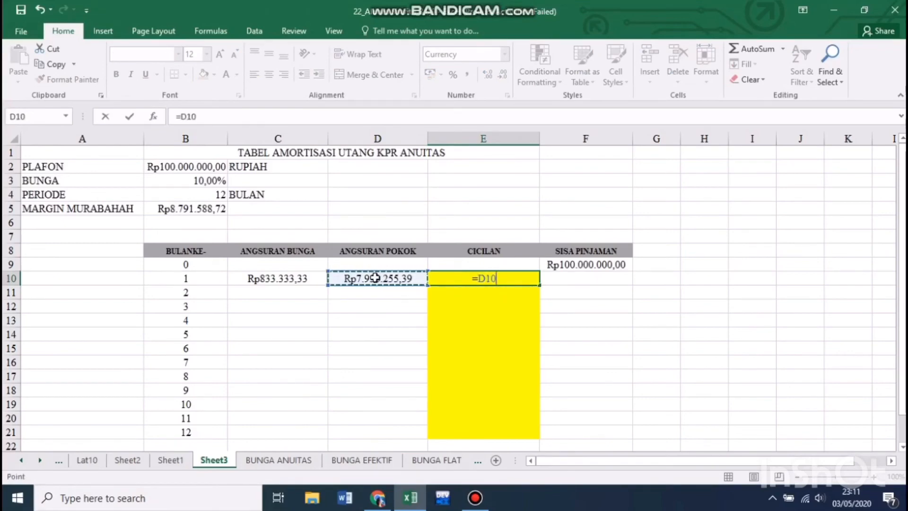
pyautogui.write('+')
pyautogui.click(301, 279)
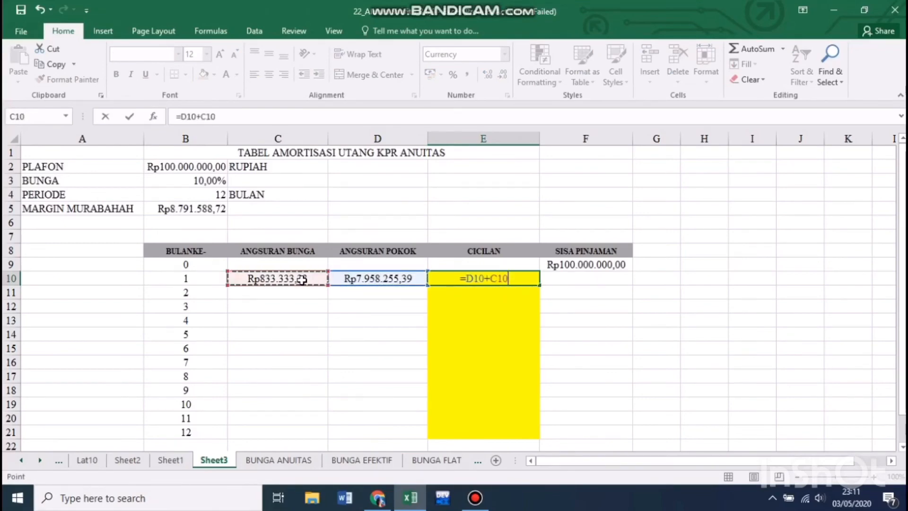
pyautogui.press('Return')
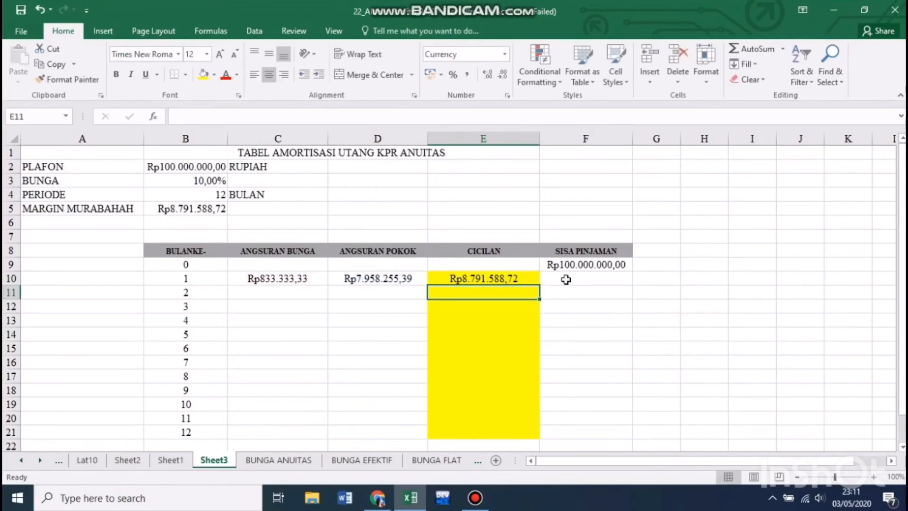
# - Calculate the month 1 SISA PINJAMAN in F10 with =F9-D10
pyautogui.click(565, 280)
pyautogui.write('=')
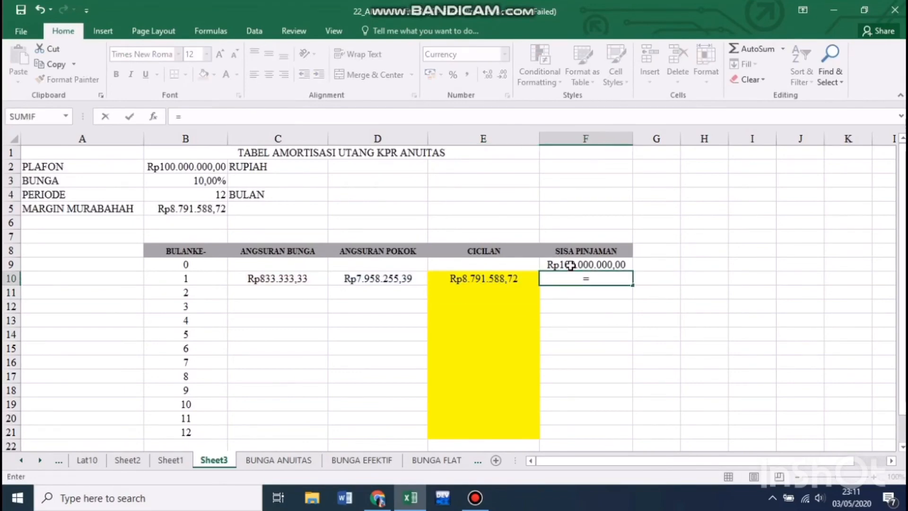
pyautogui.click(571, 265)
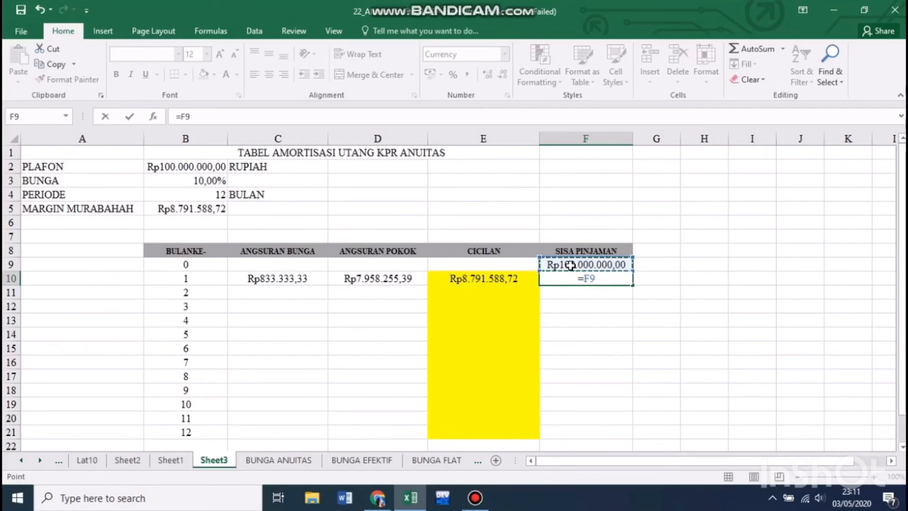
pyautogui.write('-')
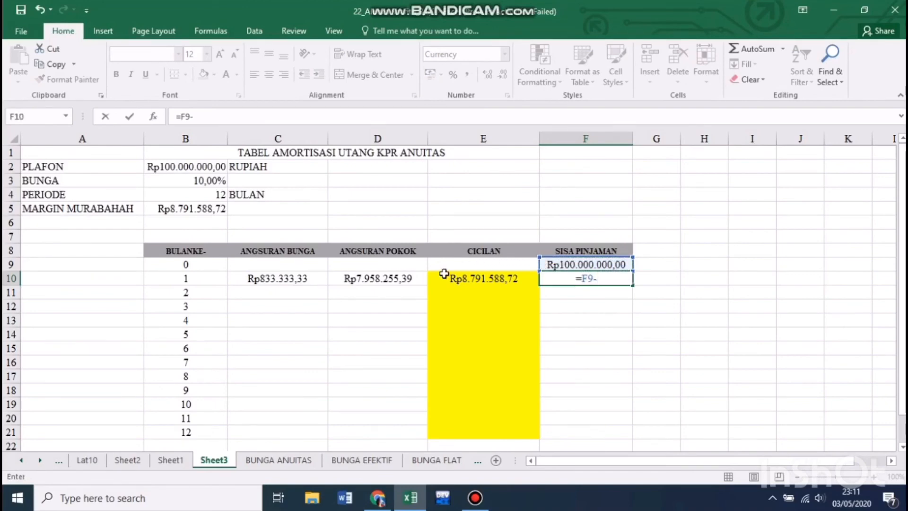
pyautogui.click(382, 276)
pyautogui.press('Return')
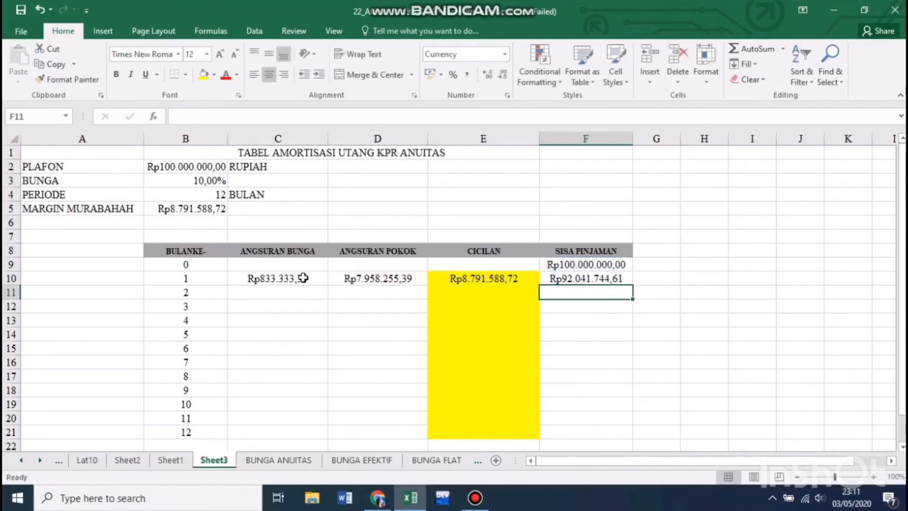
# - Fill the month 1 formulas in C10:F10 down through row 21 for all 12 months
pyautogui.moveTo(270, 279); pyautogui.dragTo(608, 438)
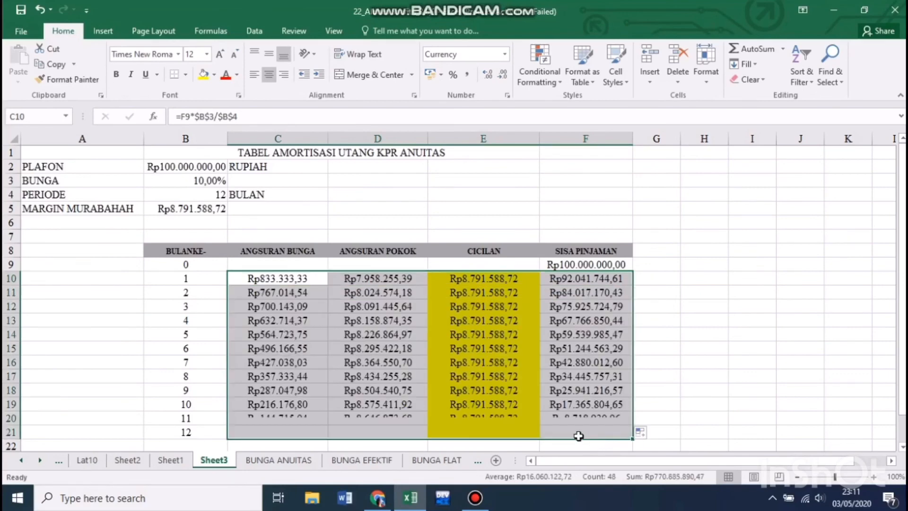
pyautogui.scroll(-1, 267, 369)
pyautogui.scroll(-2, 267, 369)
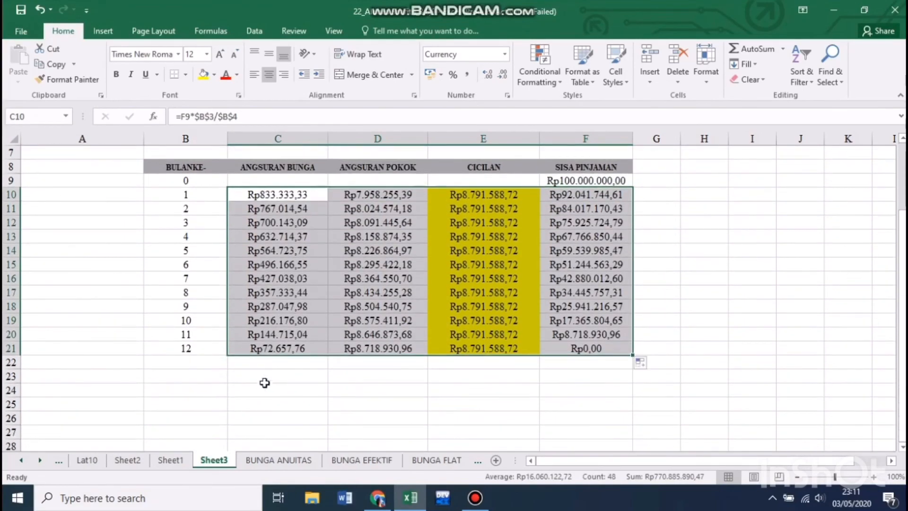
# - Total the ANGSURAN BUNGA column in C23 with a SUM of C10:C21
pyautogui.click(271, 374)
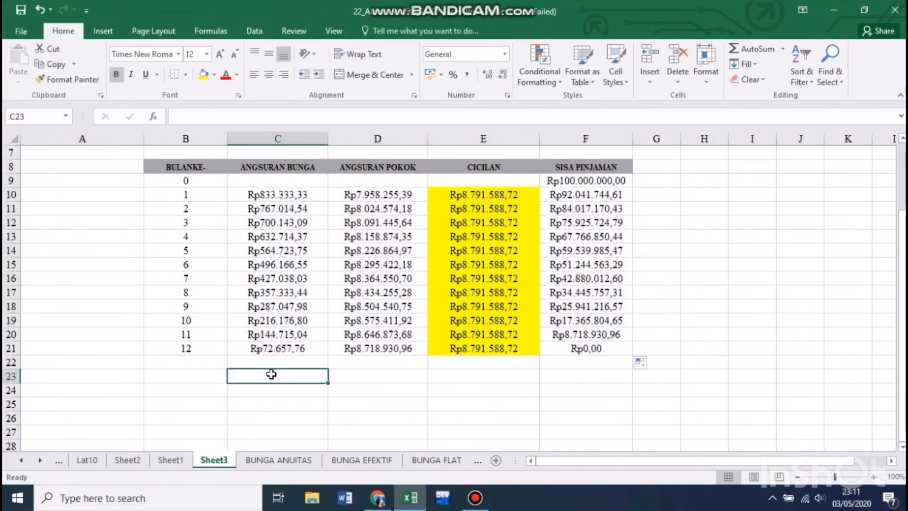
pyautogui.write('=sum')
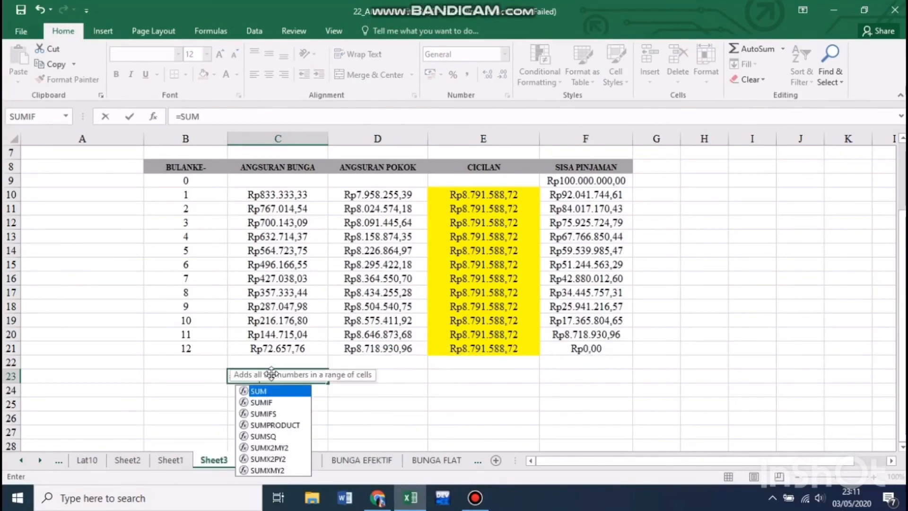
pyautogui.press('Tab')
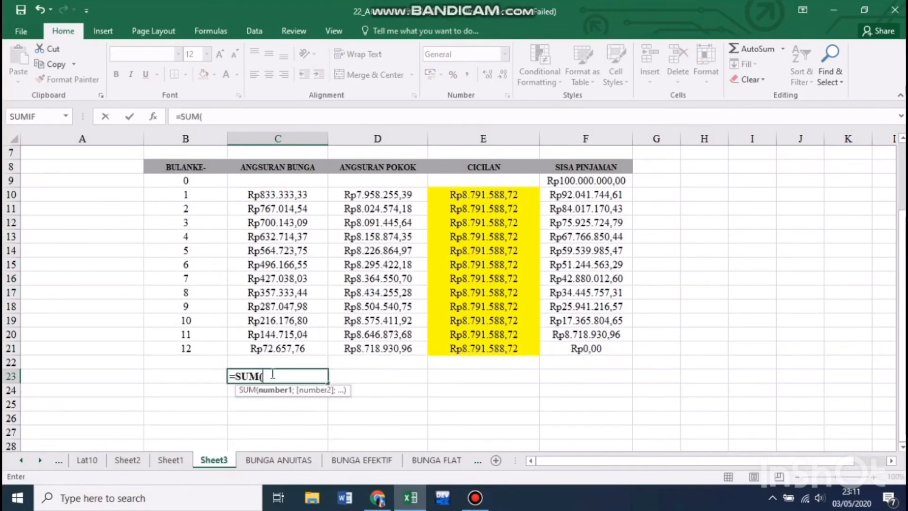
pyautogui.click(289, 194)
pyautogui.moveTo(290, 225); pyautogui.dragTo(315, 348)
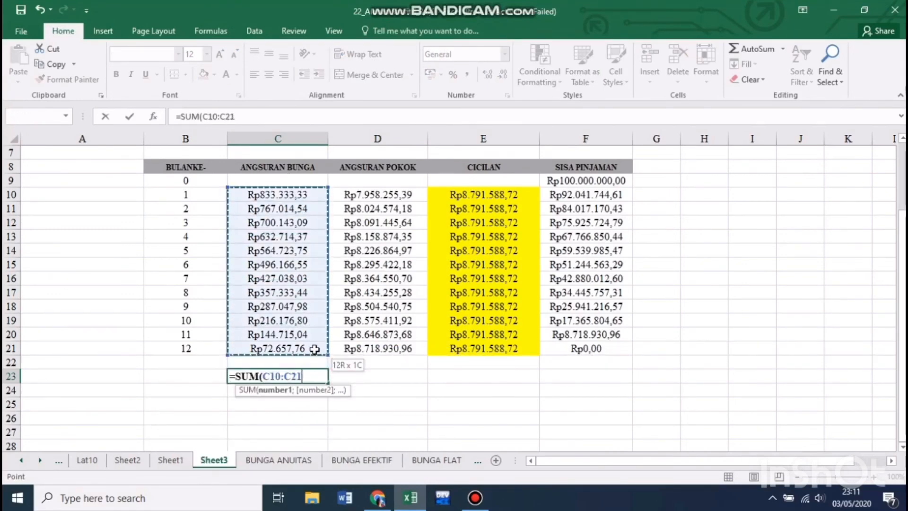
pyautogui.press('Return')
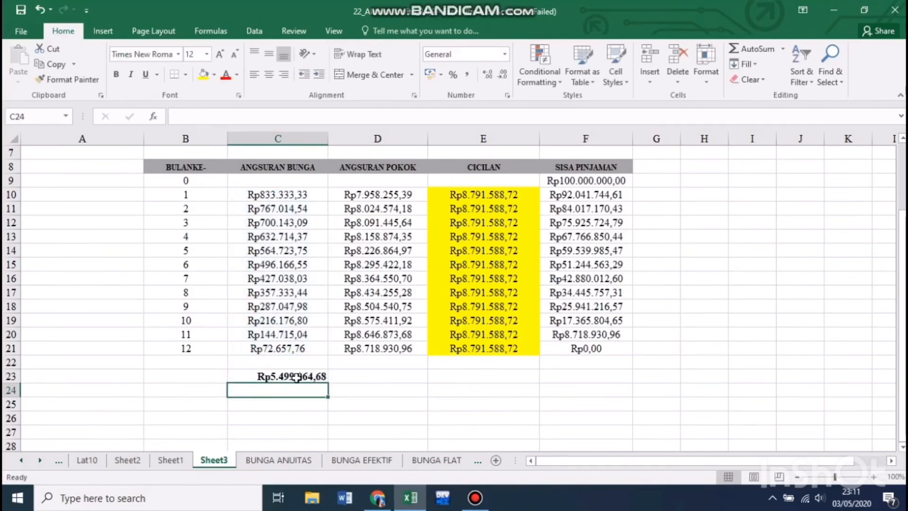
# - Fill the C23 total across to E23 for the ANGSURAN POKOK and CICILAN columns
pyautogui.click(312, 375)
pyautogui.moveTo(328, 381); pyautogui.dragTo(516, 364)
pyautogui.click(548, 373)
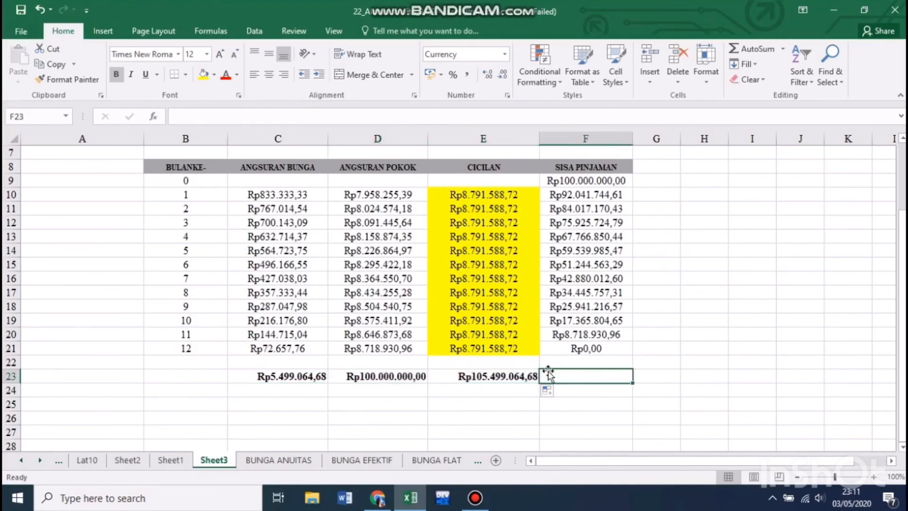